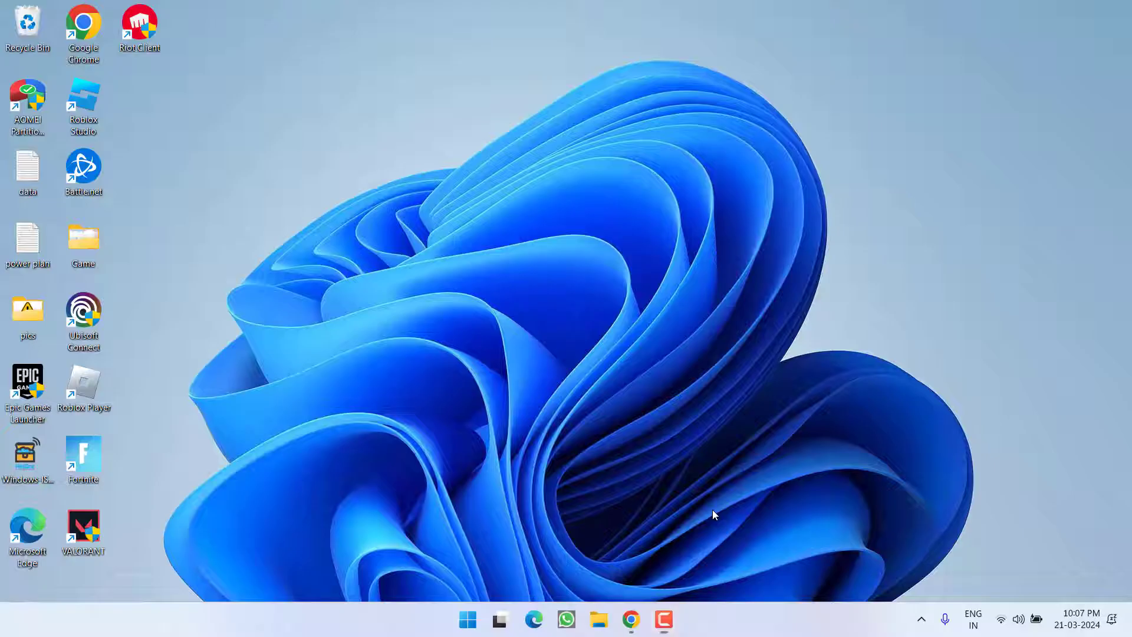
Step: Download and install all pending Windows updates from the Windows Update page in Settings
{"action": "key", "text": "super+i"}
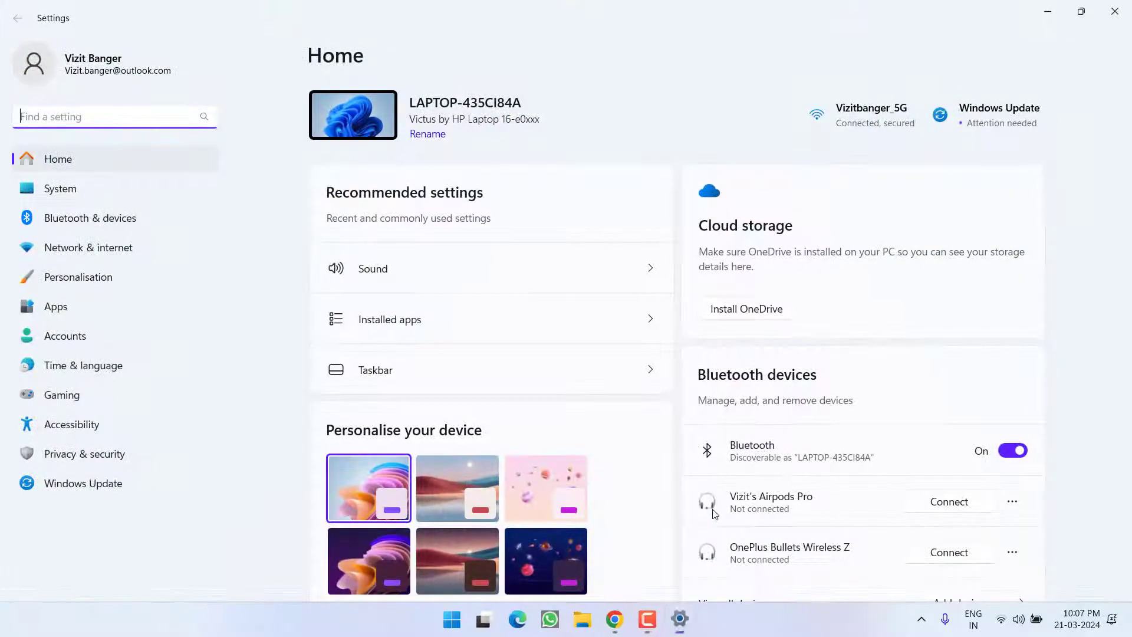
{"action": "left_click", "coordinate": [83, 482]}
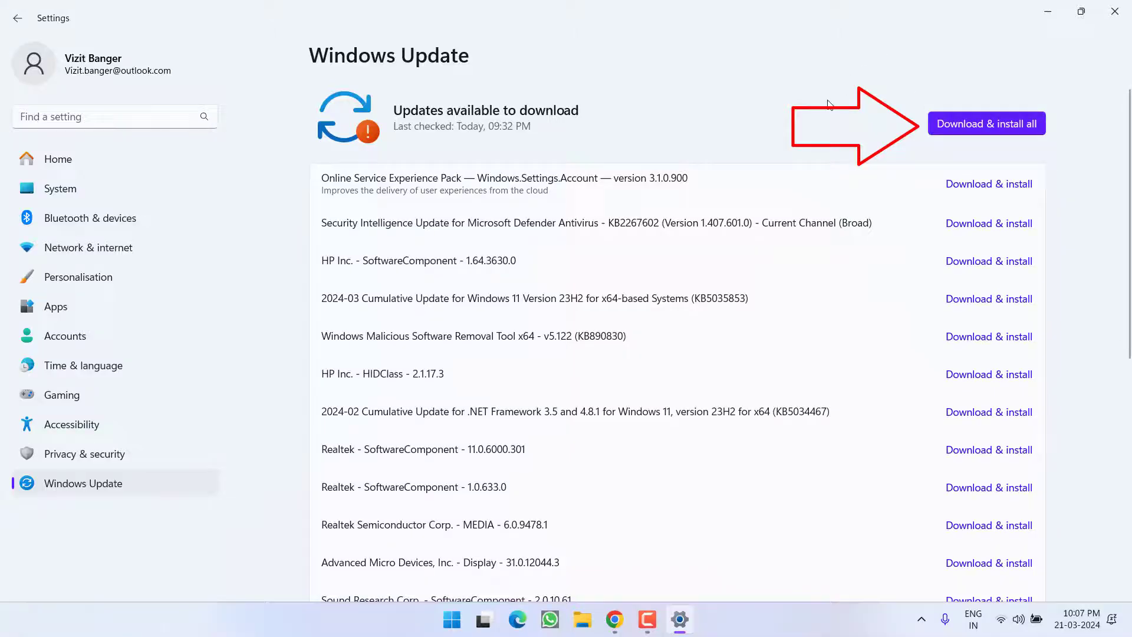
{"action": "left_click", "coordinate": [1115, 11]}
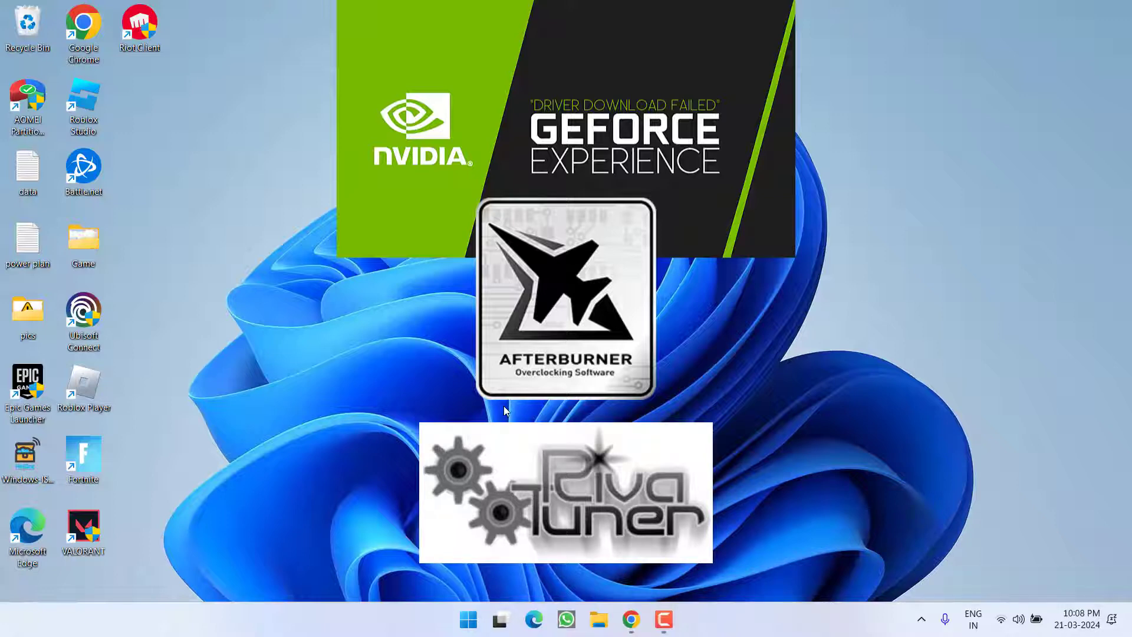
Step: Launch Disk Clean-up with cleanmgr and scan the Windows (C:) drive
{"action": "right_click", "coordinate": [469, 620]}
{"action": "left_click", "coordinate": [432, 533]}
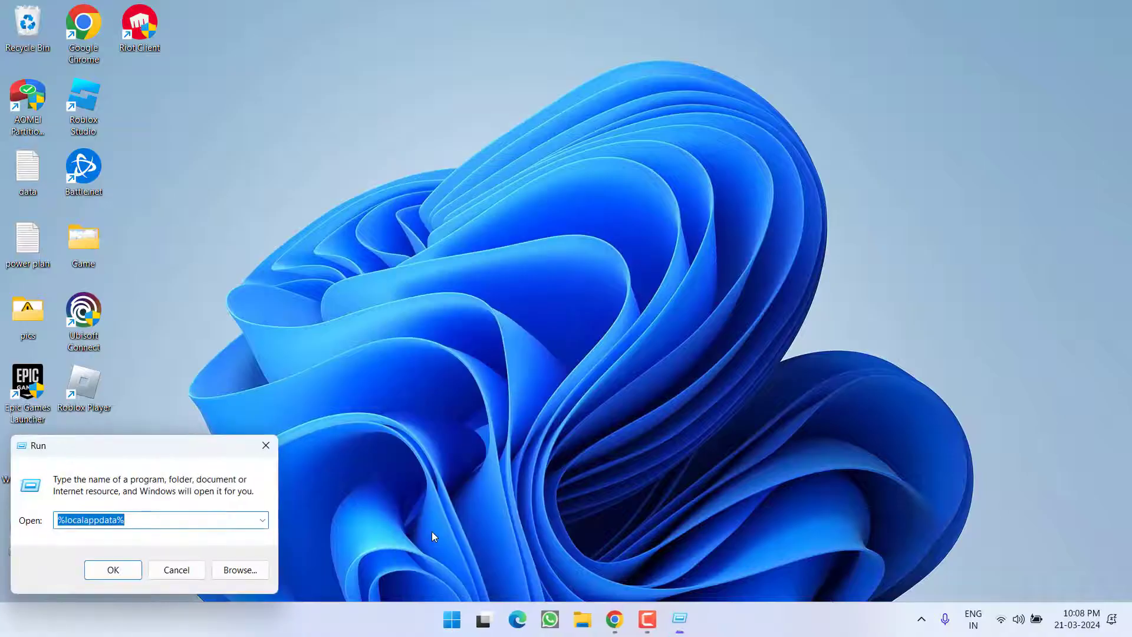
{"action": "type", "text": "cleanmgr"}
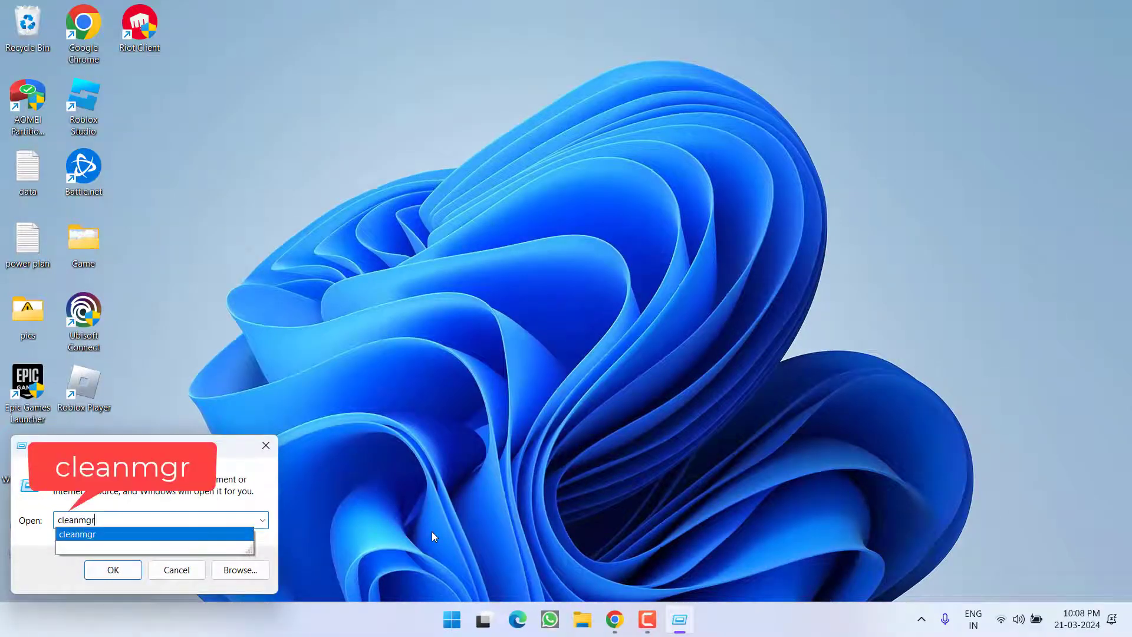
{"action": "key", "text": "Return"}
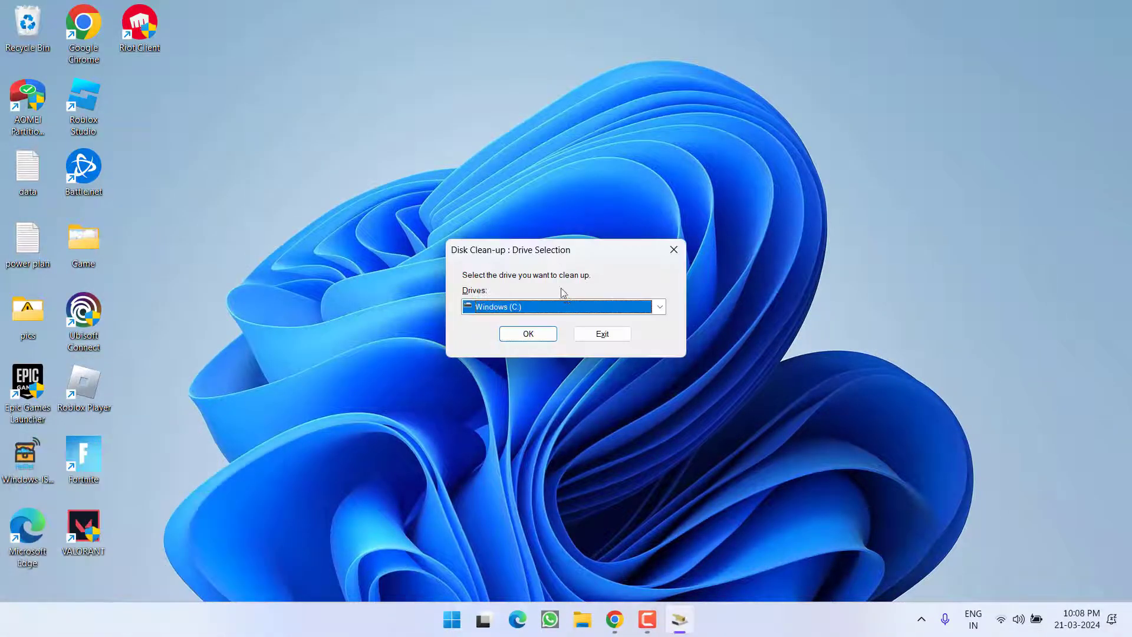
{"action": "left_click", "coordinate": [570, 306]}
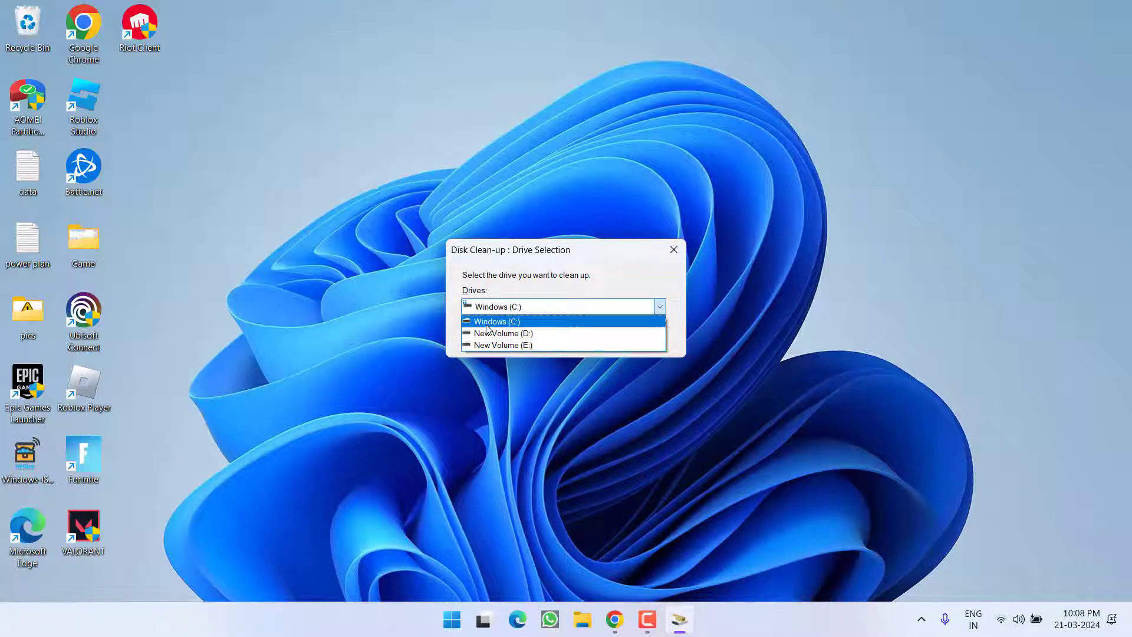
{"action": "left_click", "coordinate": [511, 322]}
{"action": "left_click", "coordinate": [519, 340]}
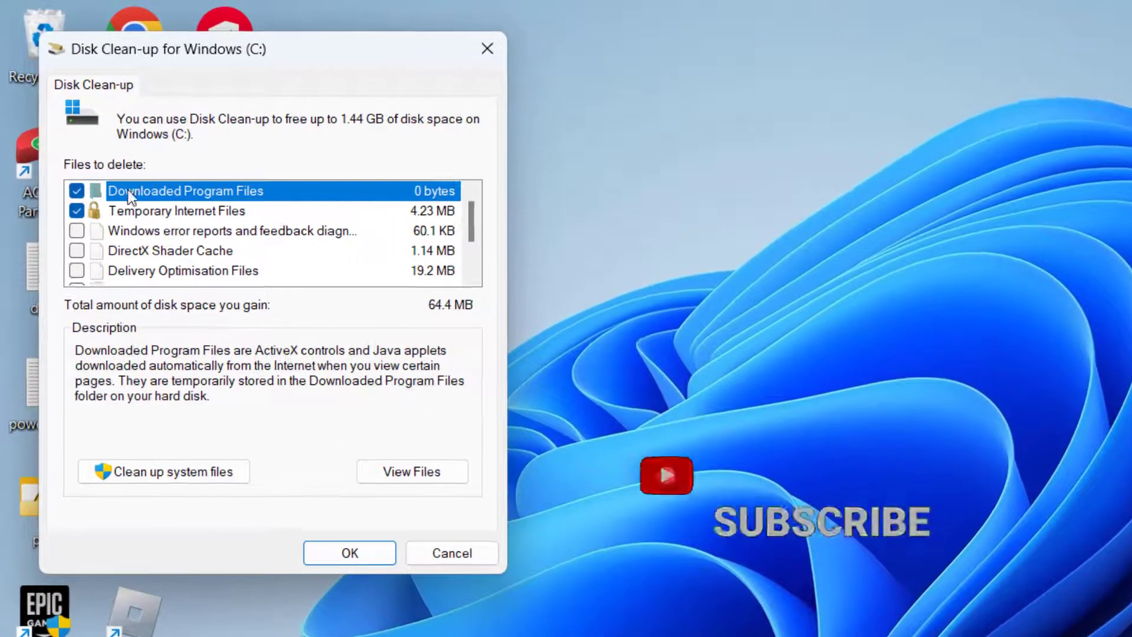
Step: Permanently delete error reports, shader cache, delivery files, Recycle Bin and temp files, excluding Thumbnails
{"action": "left_click", "coordinate": [77, 230]}
{"action": "left_click", "coordinate": [76, 251]}
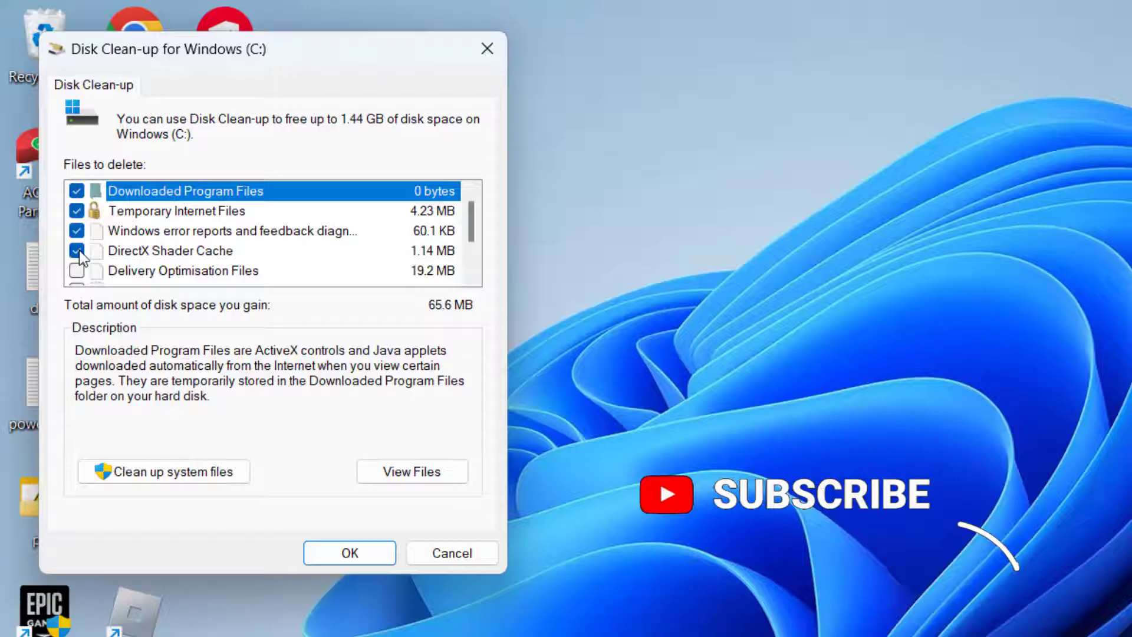
{"action": "left_click", "coordinate": [77, 271]}
{"action": "scroll", "coordinate": [91, 263], "scroll_direction": "down", "scroll_amount": 1}
{"action": "left_click", "coordinate": [78, 231]}
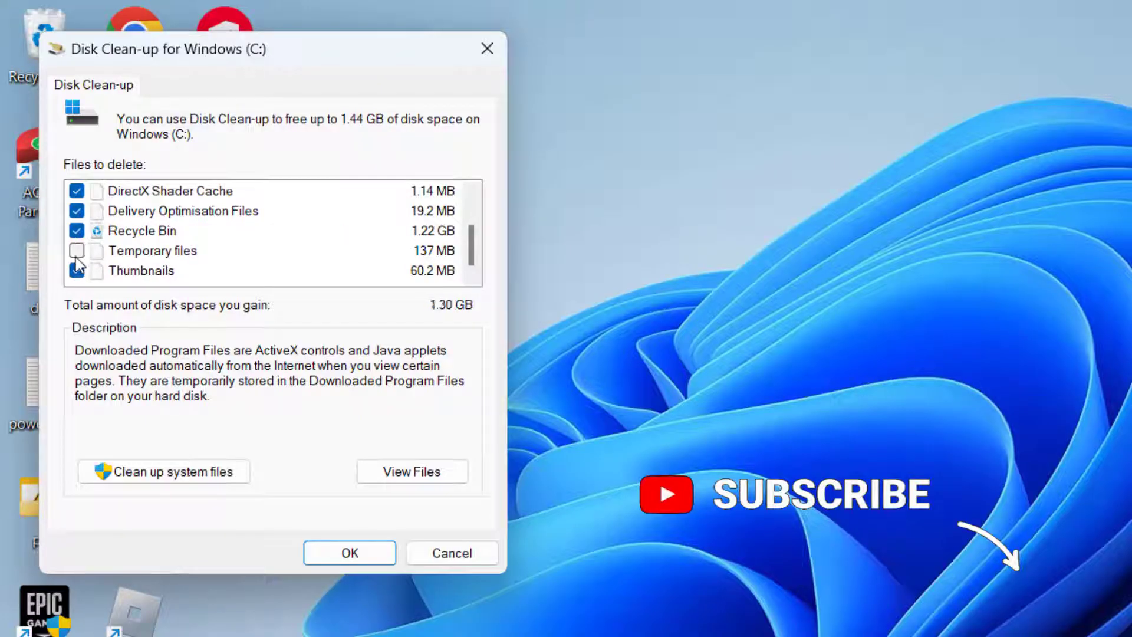
{"action": "left_click", "coordinate": [77, 252]}
{"action": "left_click", "coordinate": [77, 272]}
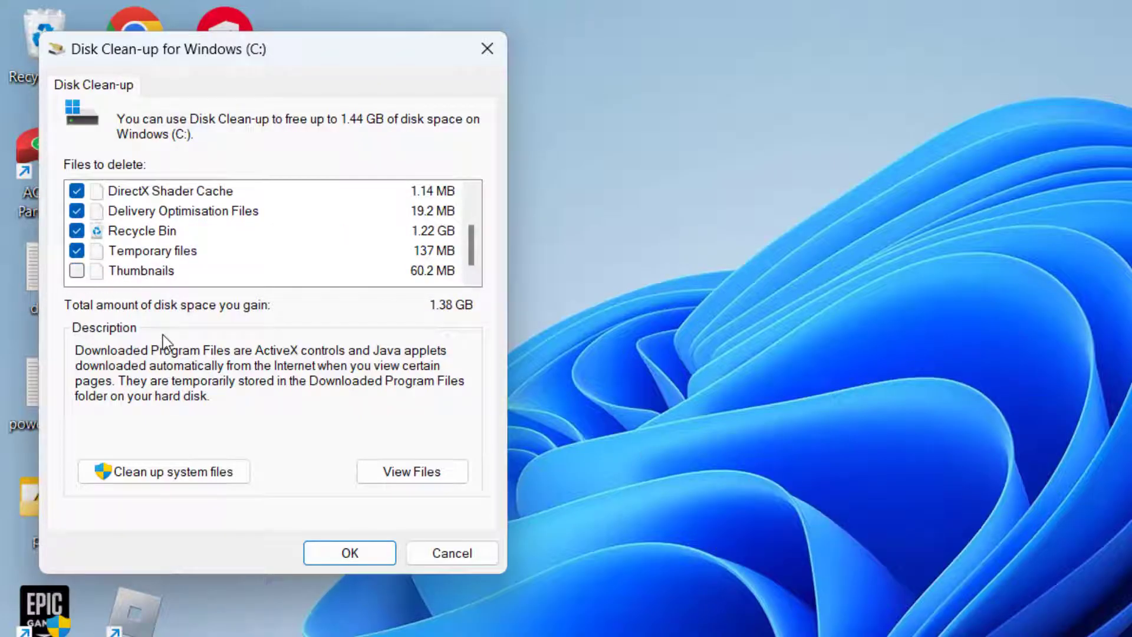
{"action": "left_click", "coordinate": [351, 558]}
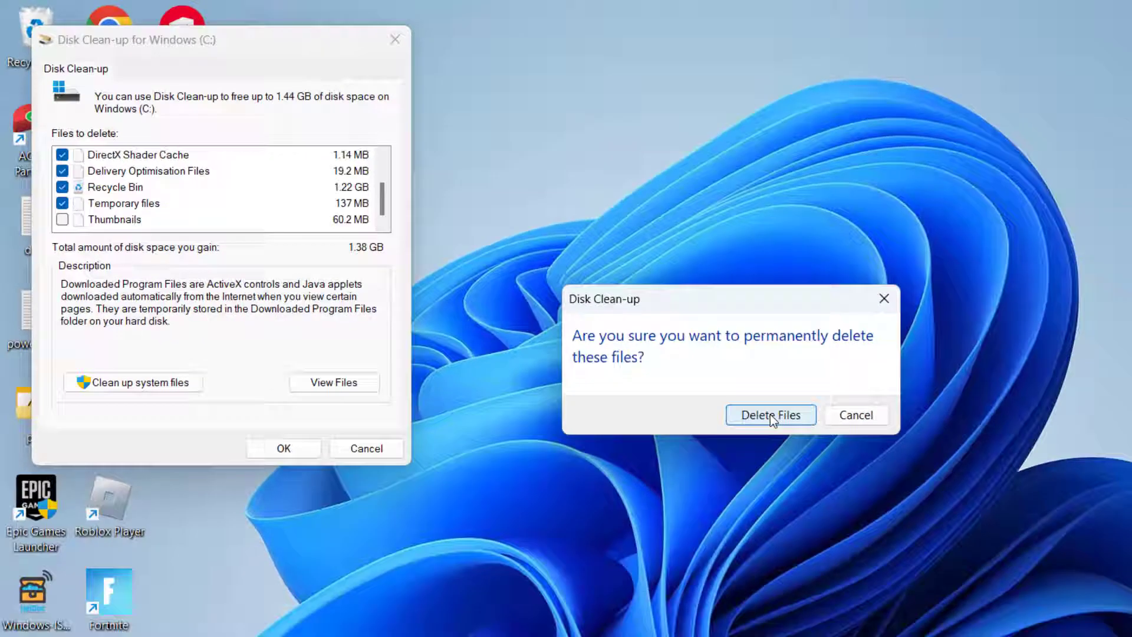
{"action": "left_click", "coordinate": [770, 415]}
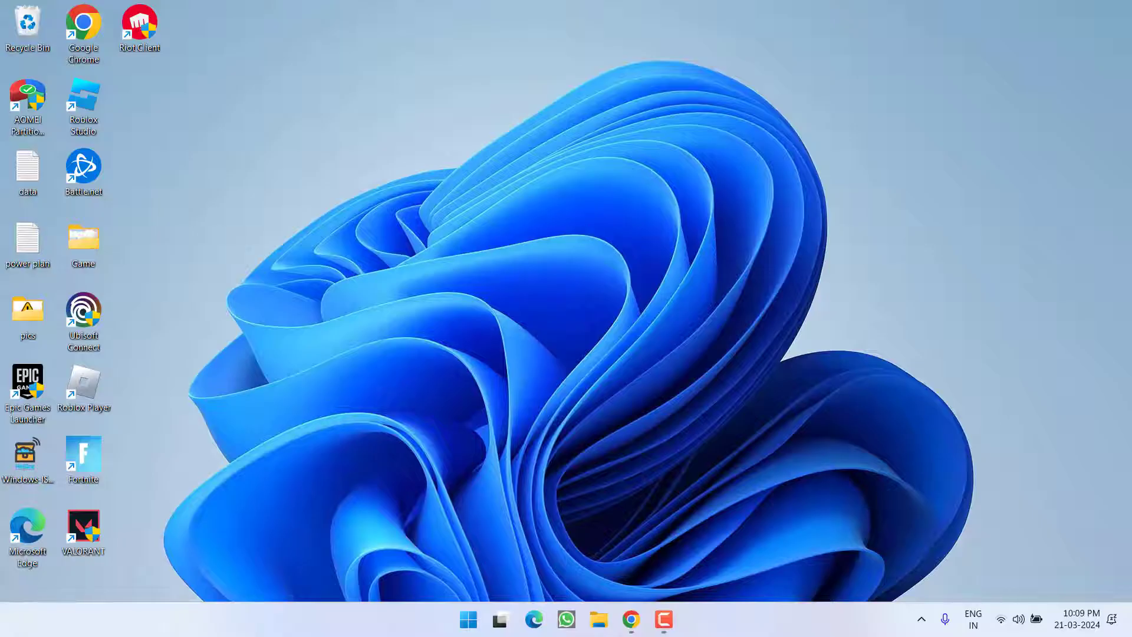
{"action": "right_click", "coordinate": [468, 619]}
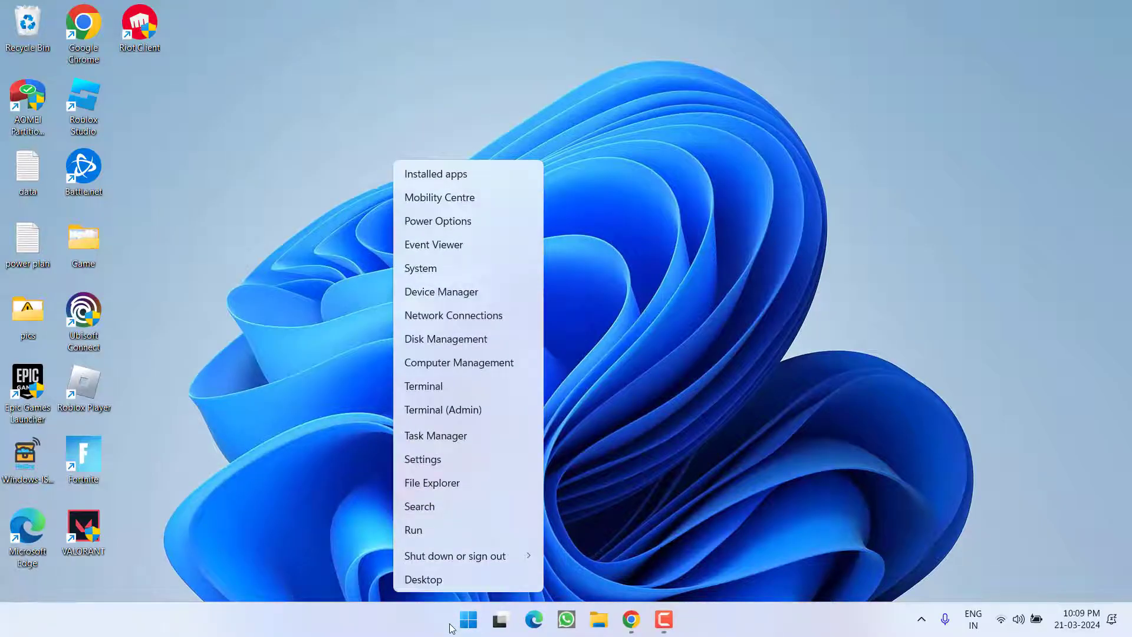
{"action": "left_click", "coordinate": [475, 299]}
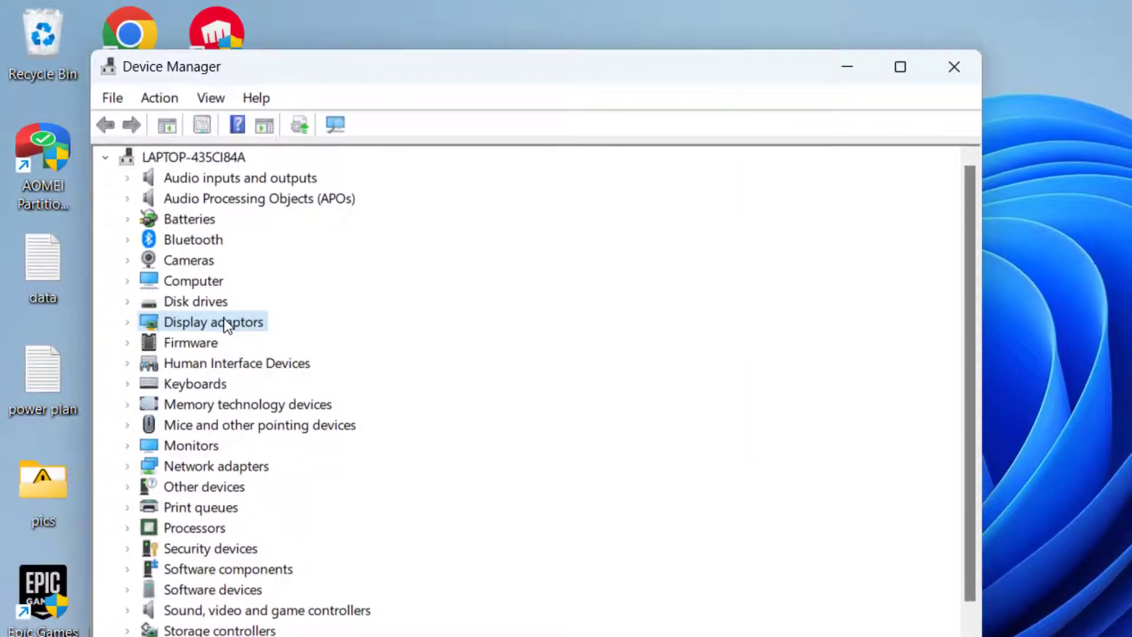
{"action": "double_click", "coordinate": [224, 321]}
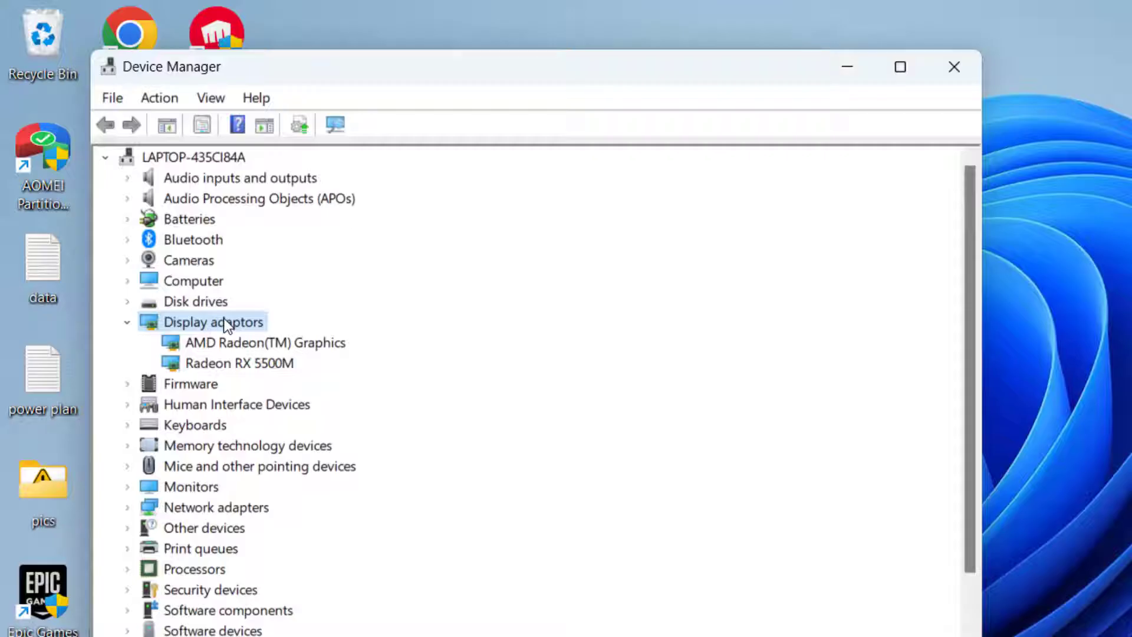
{"action": "right_click", "coordinate": [263, 340]}
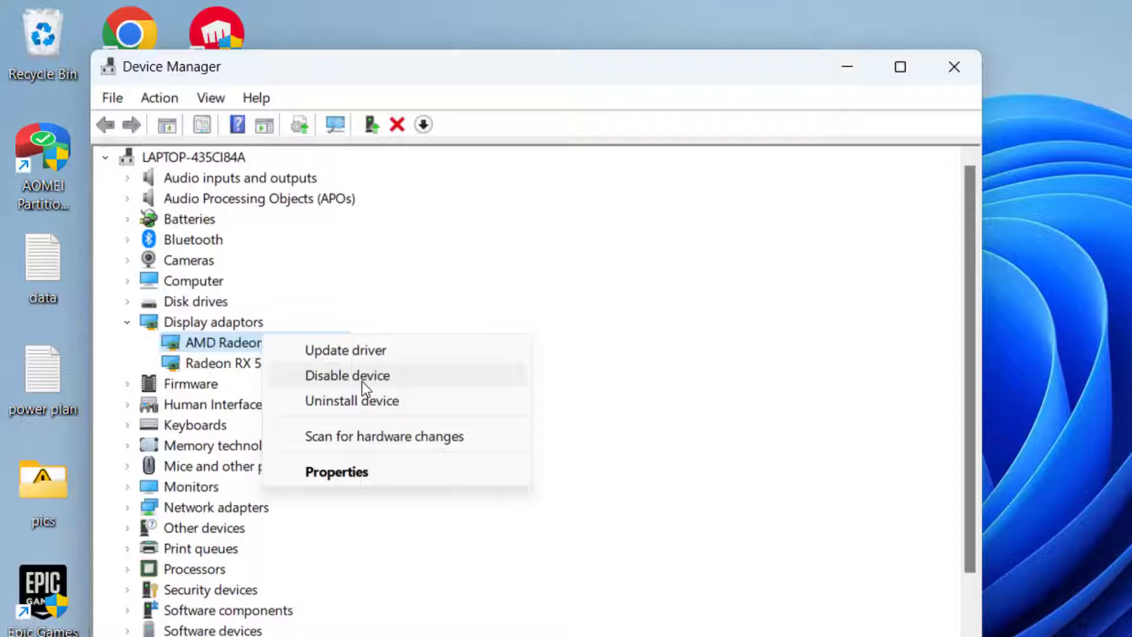
{"action": "left_click", "coordinate": [674, 351]}
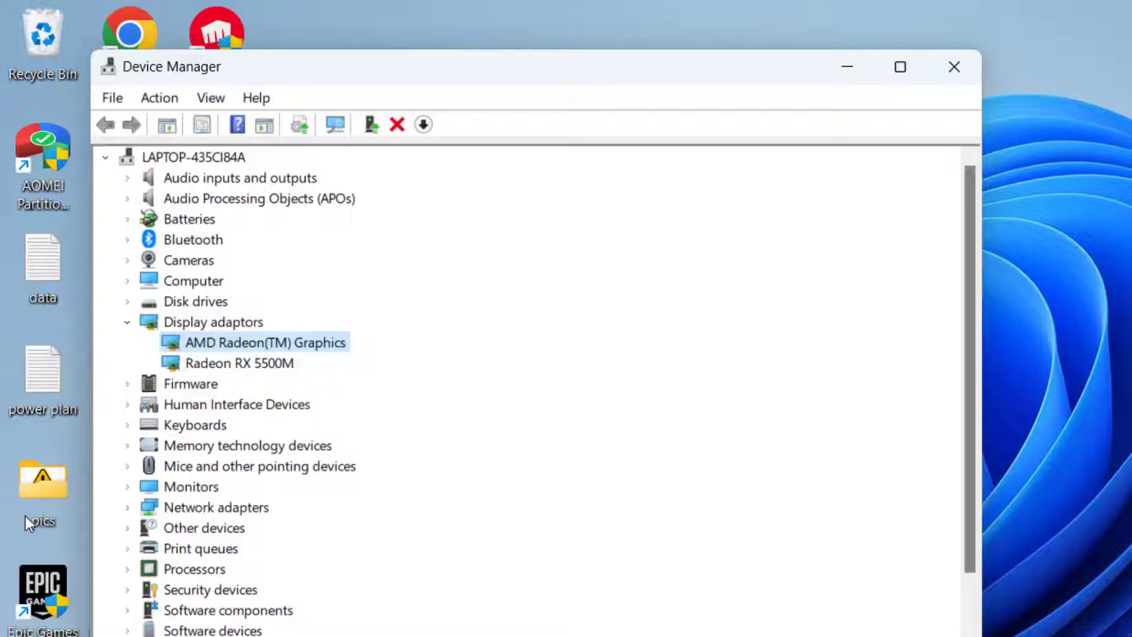
{"action": "right_click", "coordinate": [285, 342]}
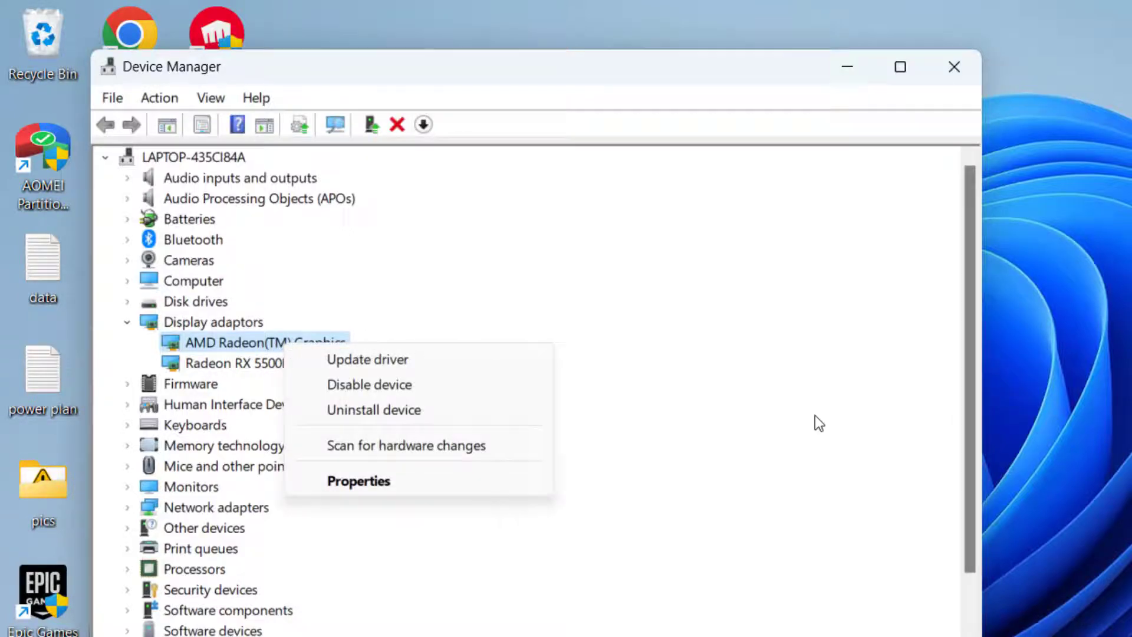
{"action": "left_click", "coordinate": [749, 434]}
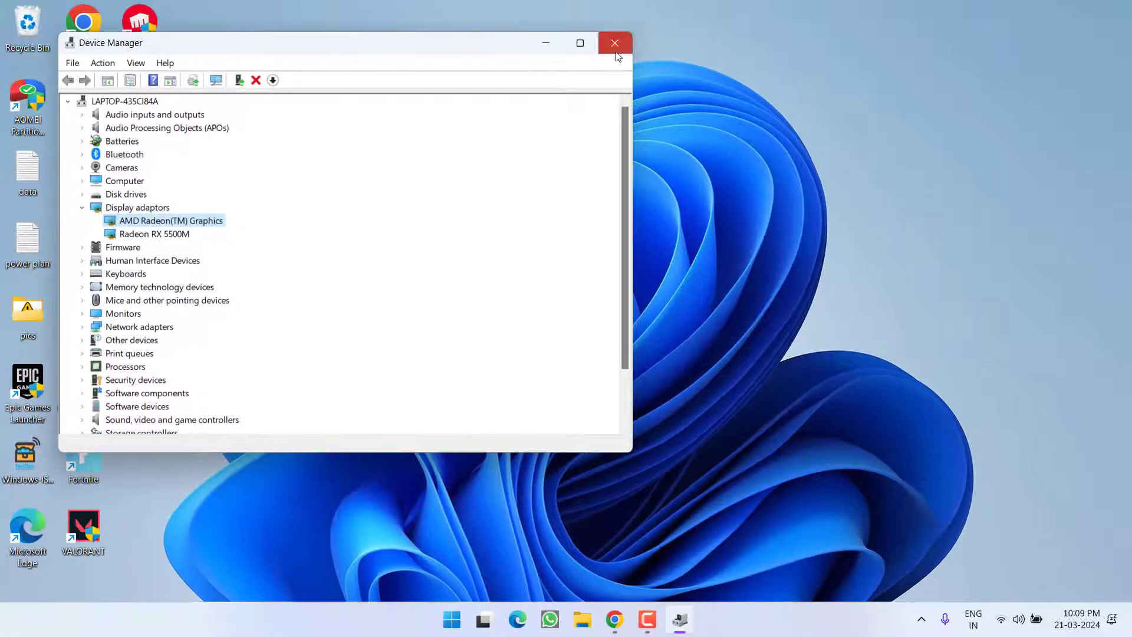
{"action": "left_click", "coordinate": [862, 60]}
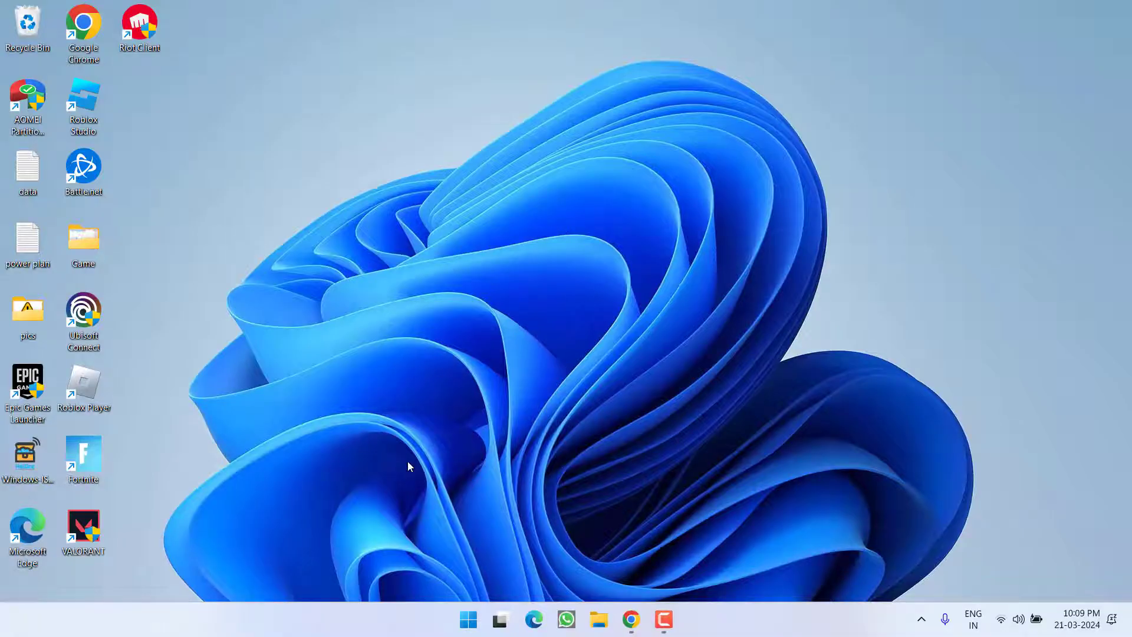
Step: Open %localappdata% from Run and browse to Roblox\Versions\version-aa463de288b941f3
{"action": "right_click", "coordinate": [469, 619]}
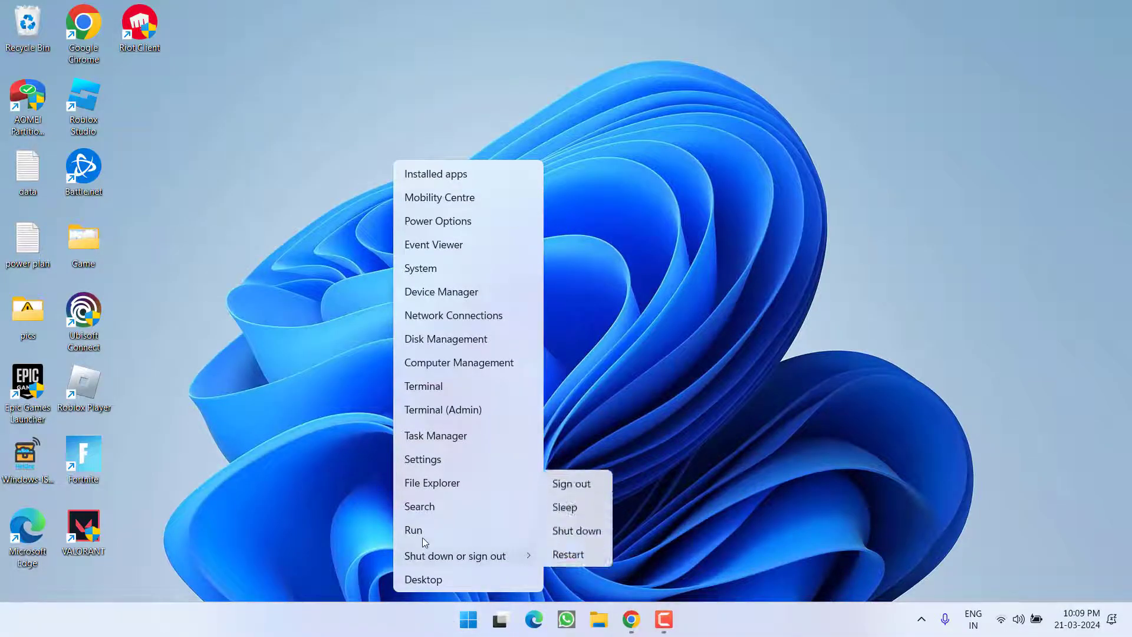
{"action": "left_click", "coordinate": [422, 538]}
{"action": "type", "text": "%"}
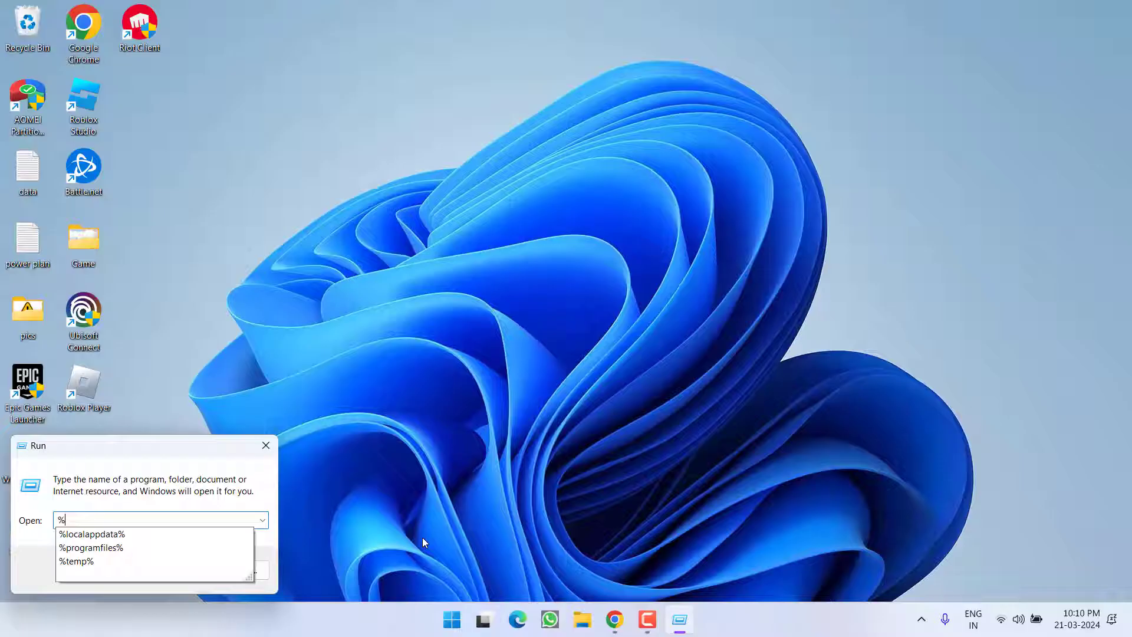
{"action": "key", "text": "Down"}
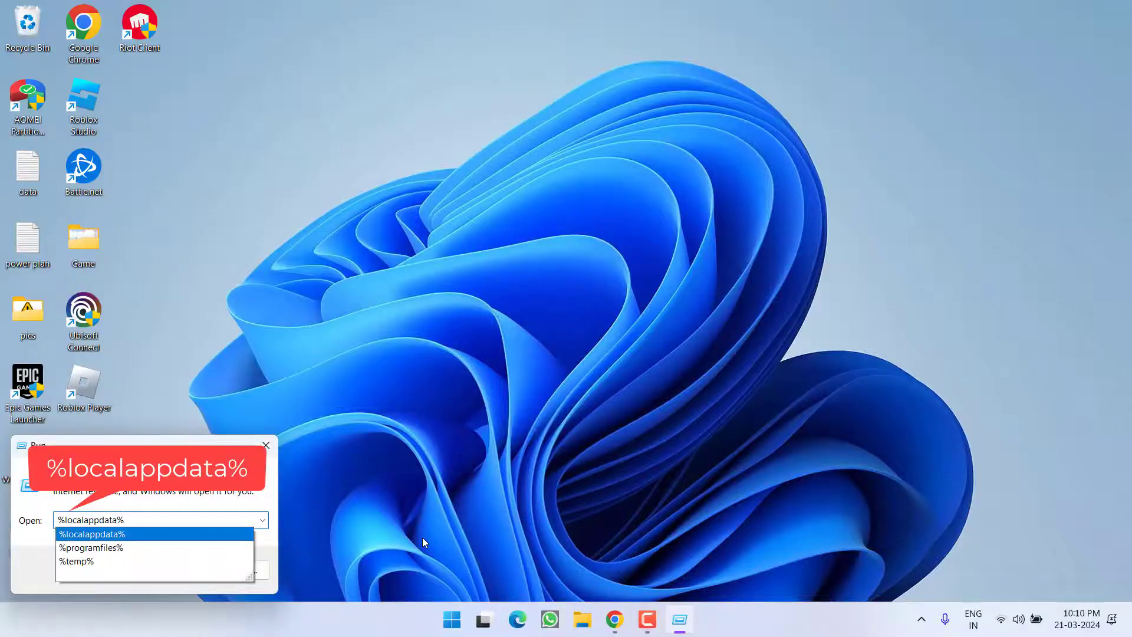
{"action": "key", "text": "Return"}
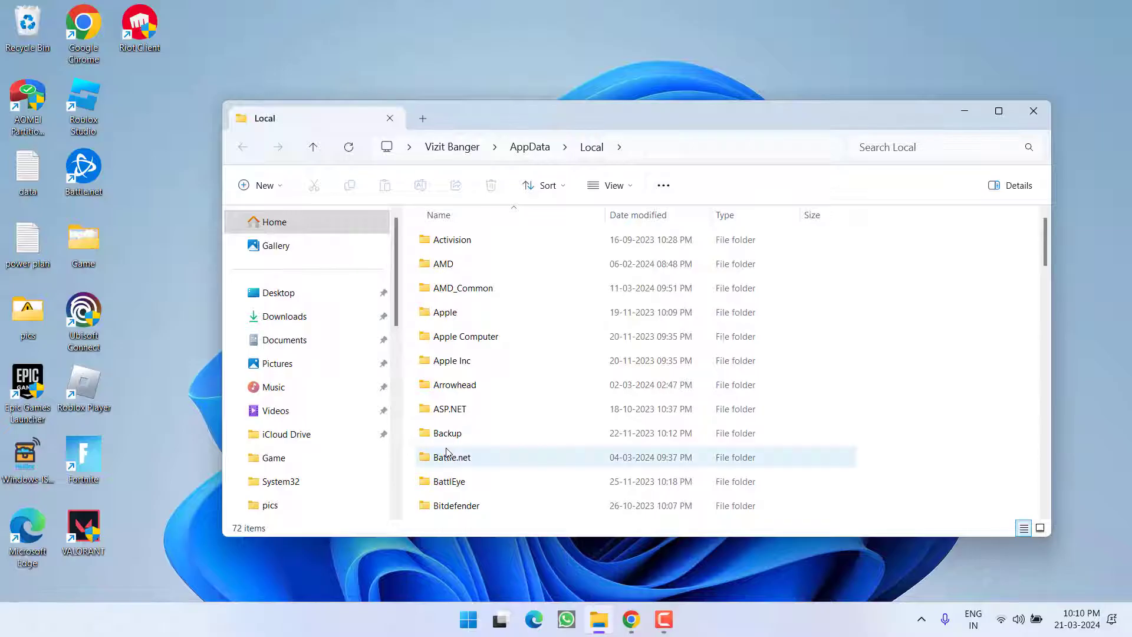
{"action": "type", "text": "riot"}
{"action": "double_click", "coordinate": [444, 263]}
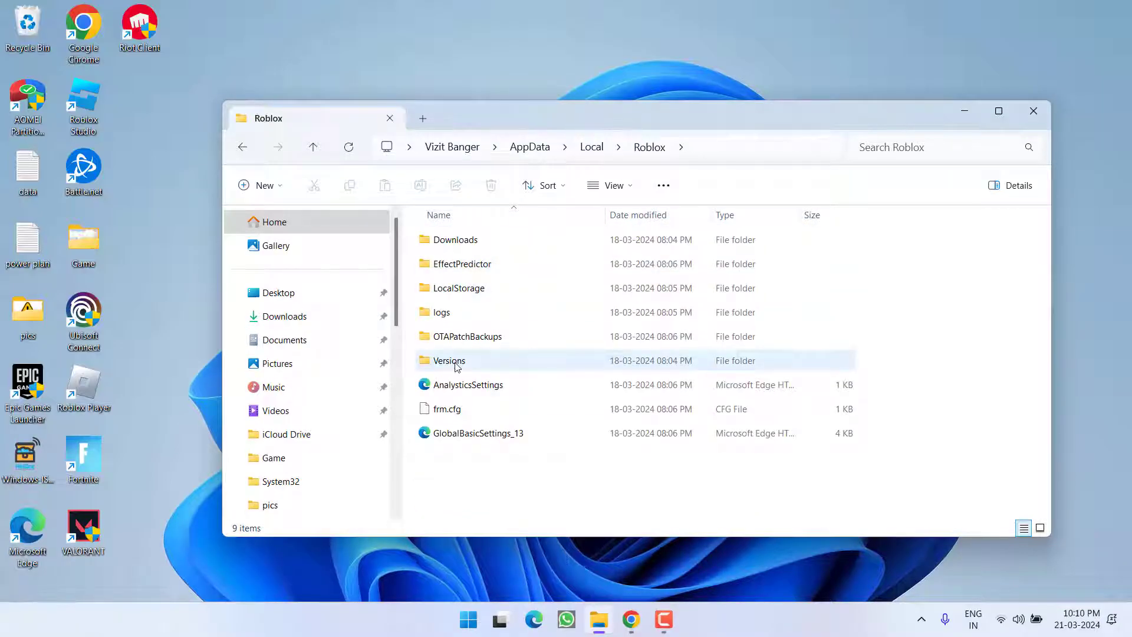
{"action": "double_click", "coordinate": [452, 362]}
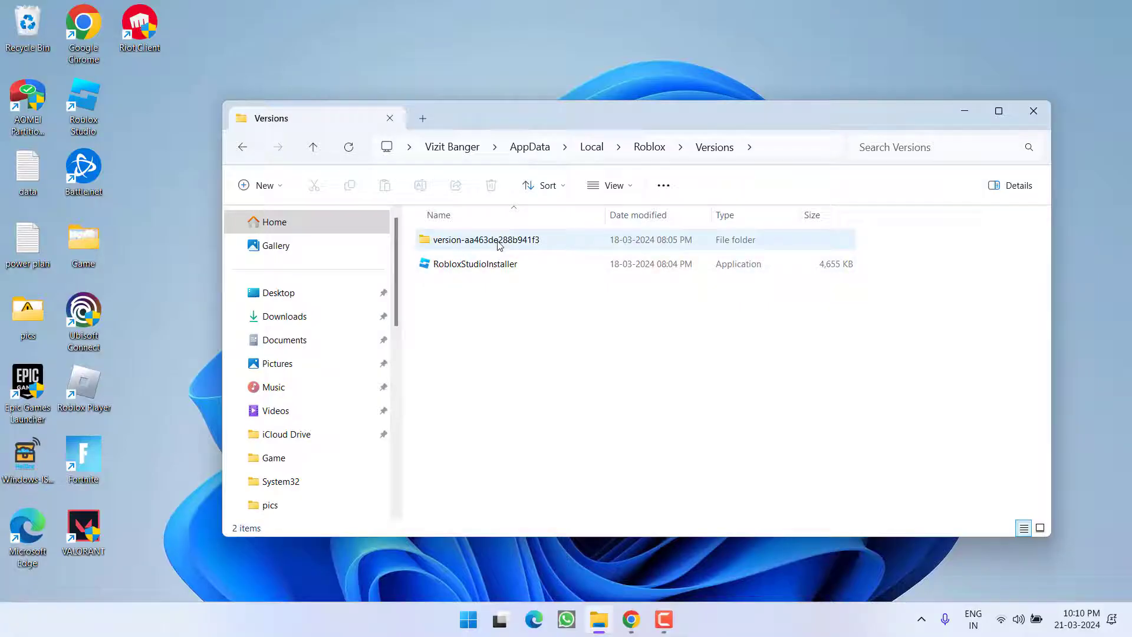
{"action": "double_click", "coordinate": [469, 246]}
{"action": "scroll", "coordinate": [549, 339], "scroll_direction": "down", "scroll_amount": 1}
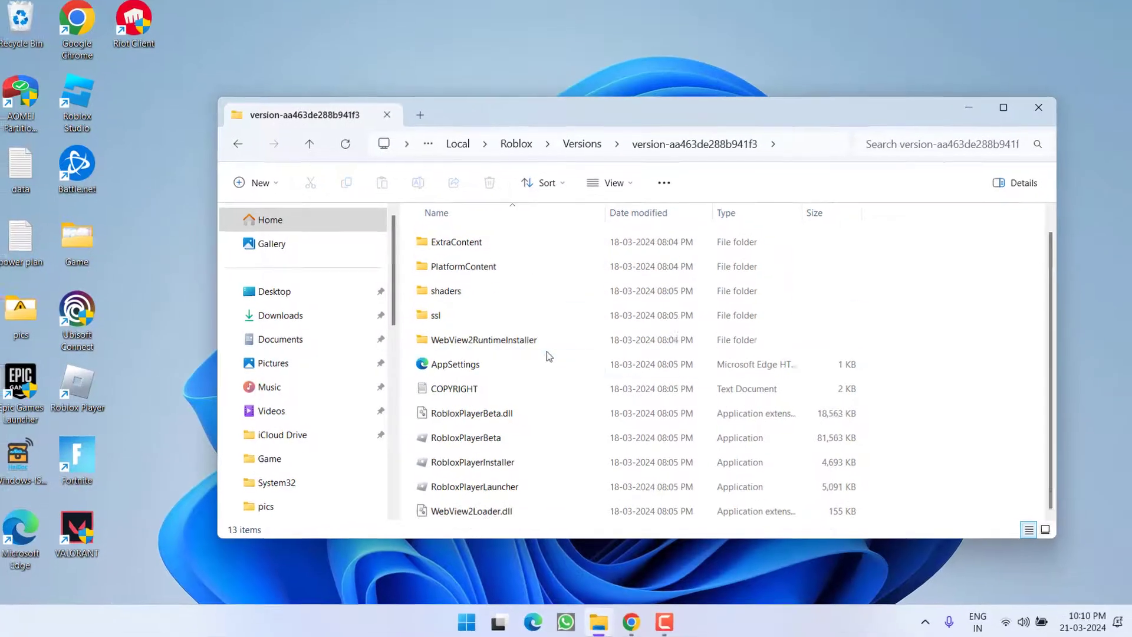
Step: Delete WebView2Loader.dll from the Roblox version folder
{"action": "left_click", "coordinate": [505, 514]}
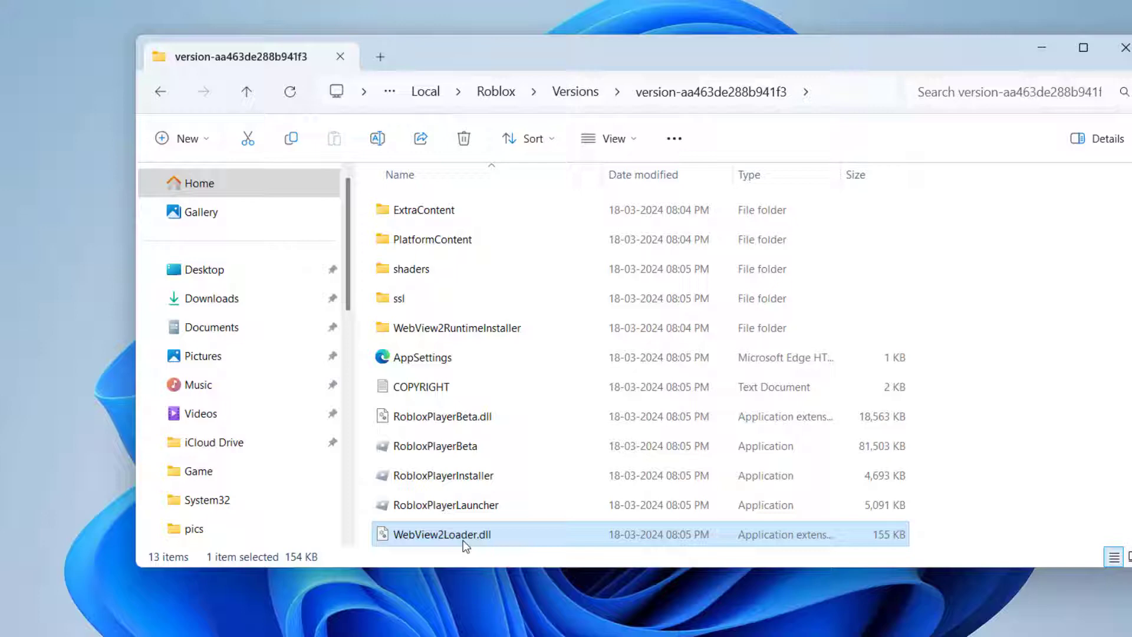
{"action": "right_click", "coordinate": [437, 536]}
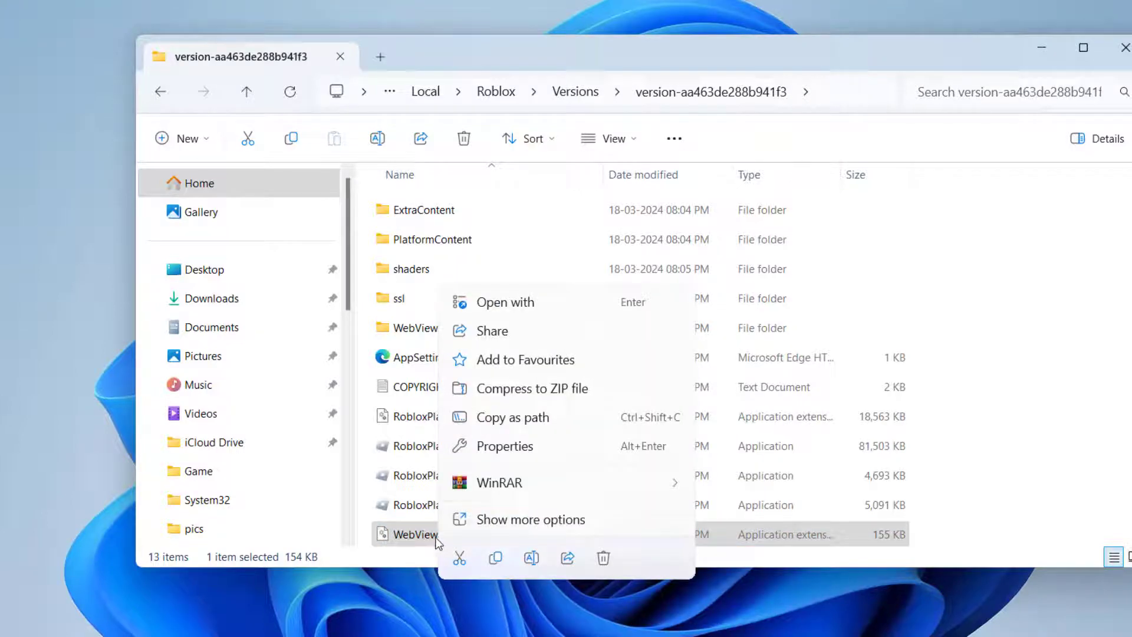
{"action": "left_click", "coordinate": [603, 557]}
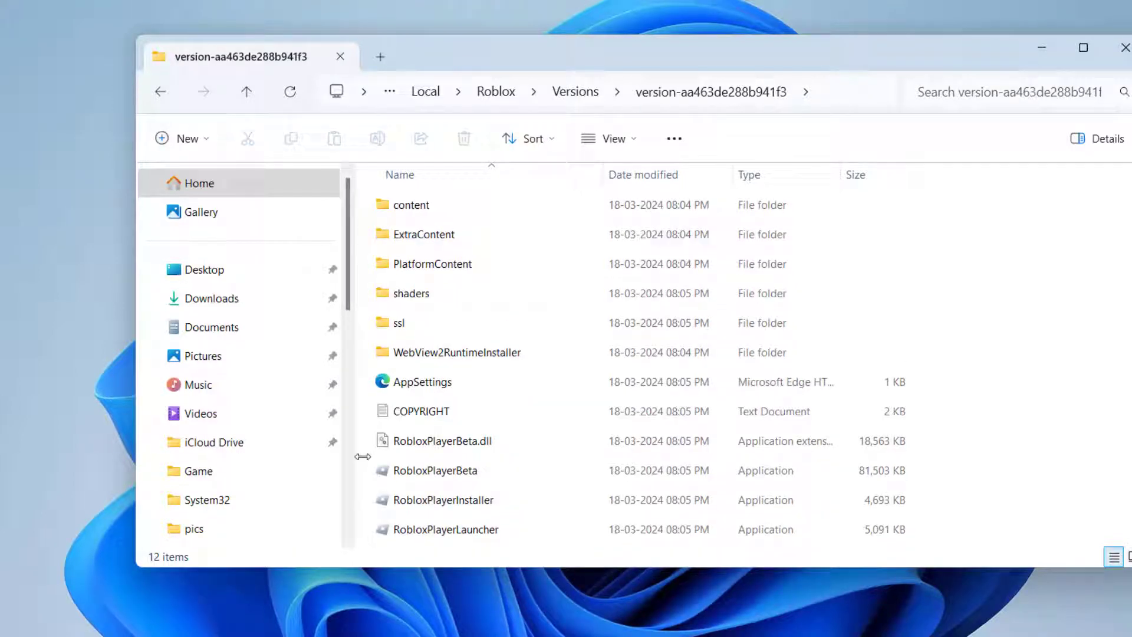
Step: Run RobloxPlayerLauncher as administrator to reinstall Roblox and dismiss the success message
{"action": "left_click", "coordinate": [447, 532]}
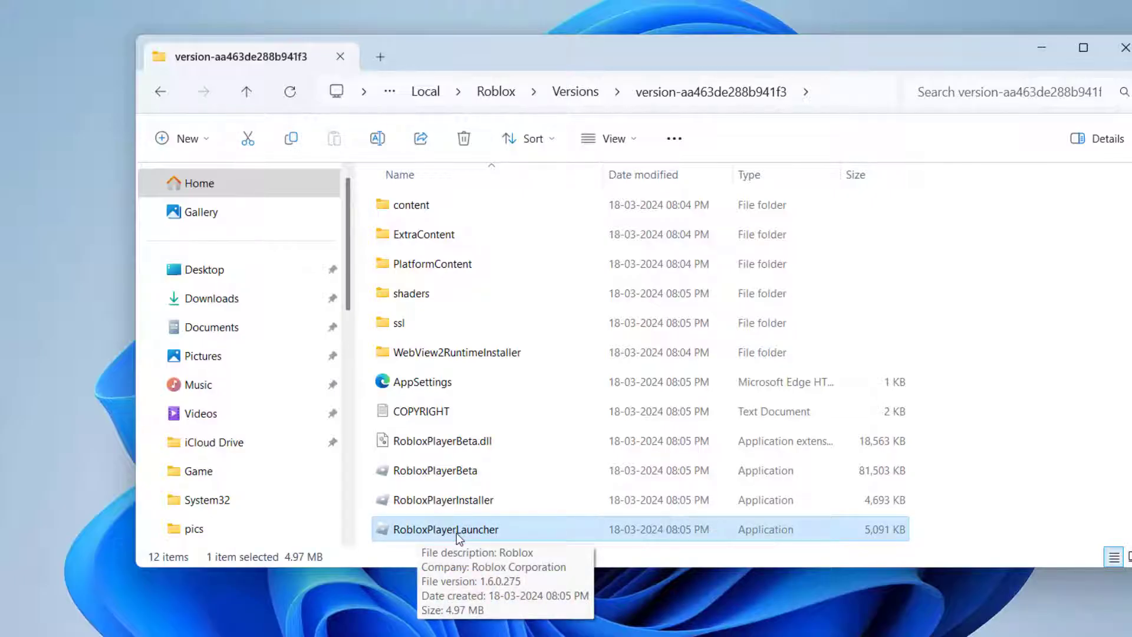
{"action": "right_click", "coordinate": [454, 540]}
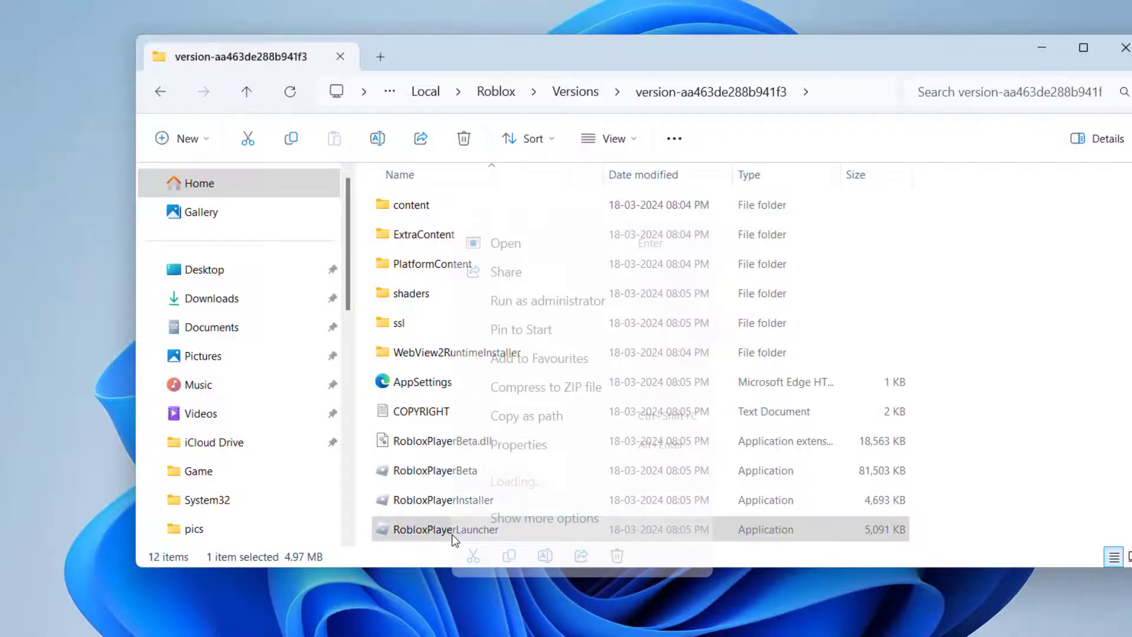
{"action": "left_click", "coordinate": [554, 302]}
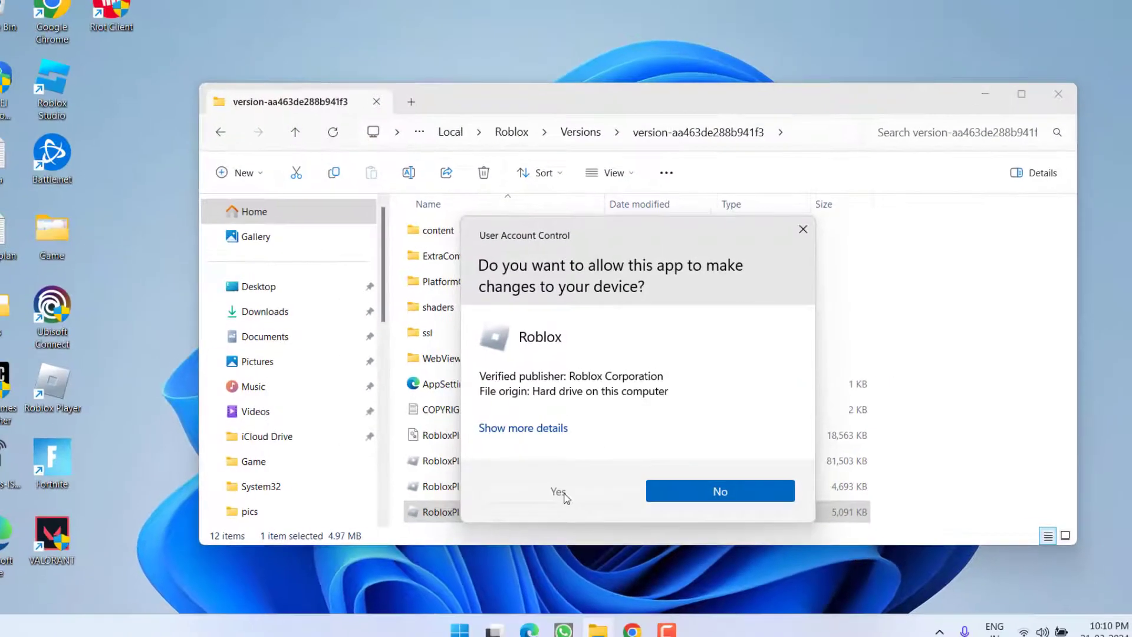
{"action": "left_click", "coordinate": [551, 503]}
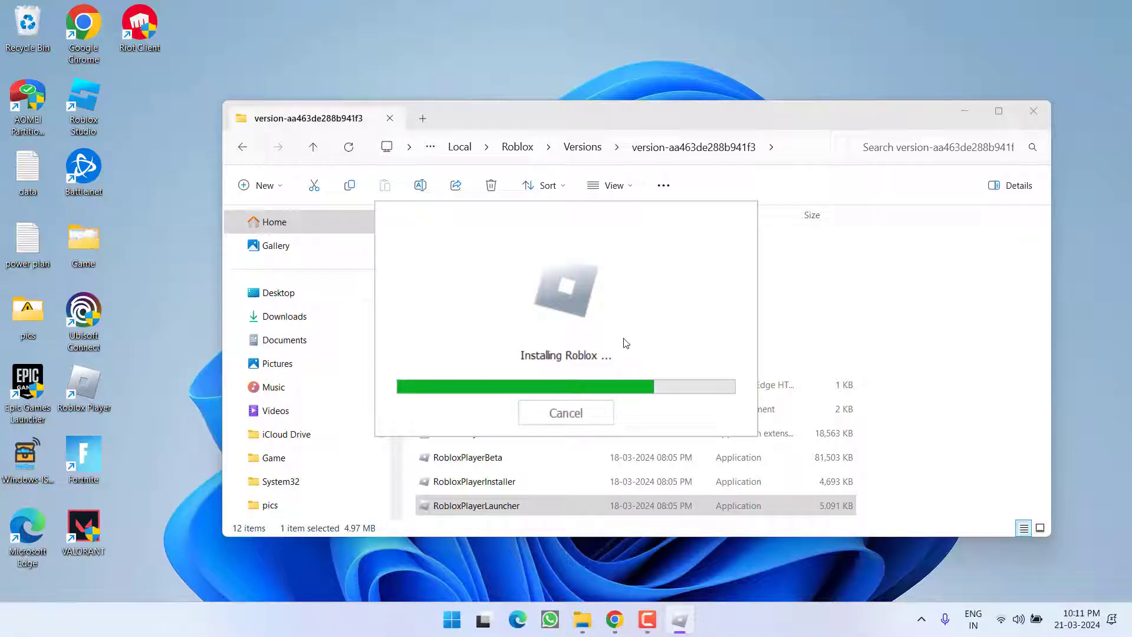
{"action": "left_click", "coordinate": [577, 416]}
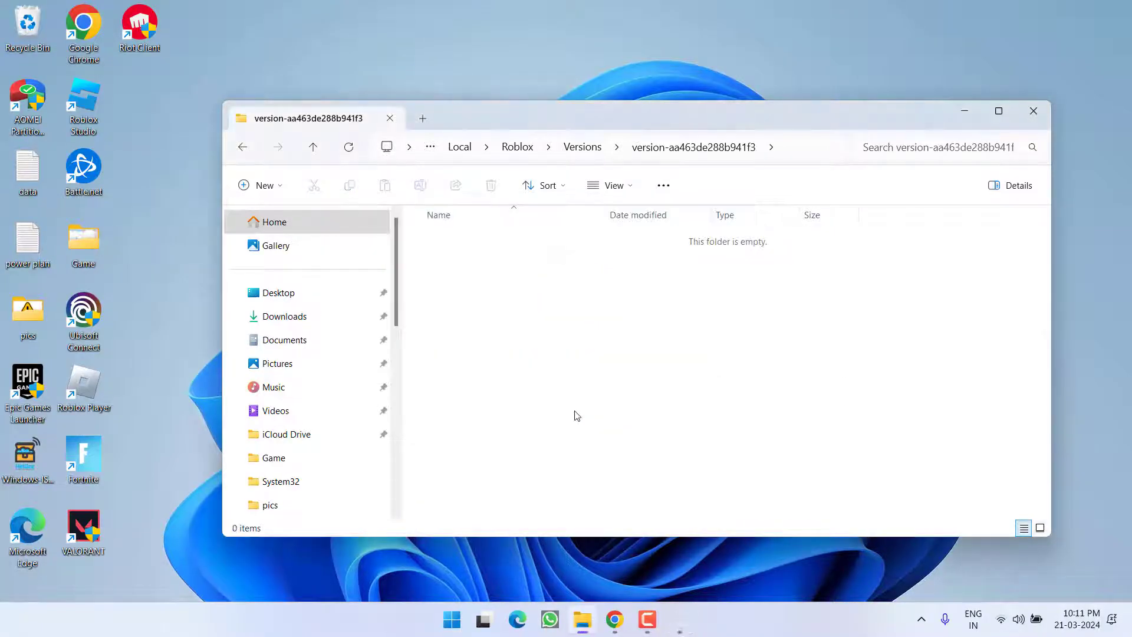
Step: Close the Roblox version folder and open %localappdata% from the Run dialog
{"action": "left_click", "coordinate": [1034, 111]}
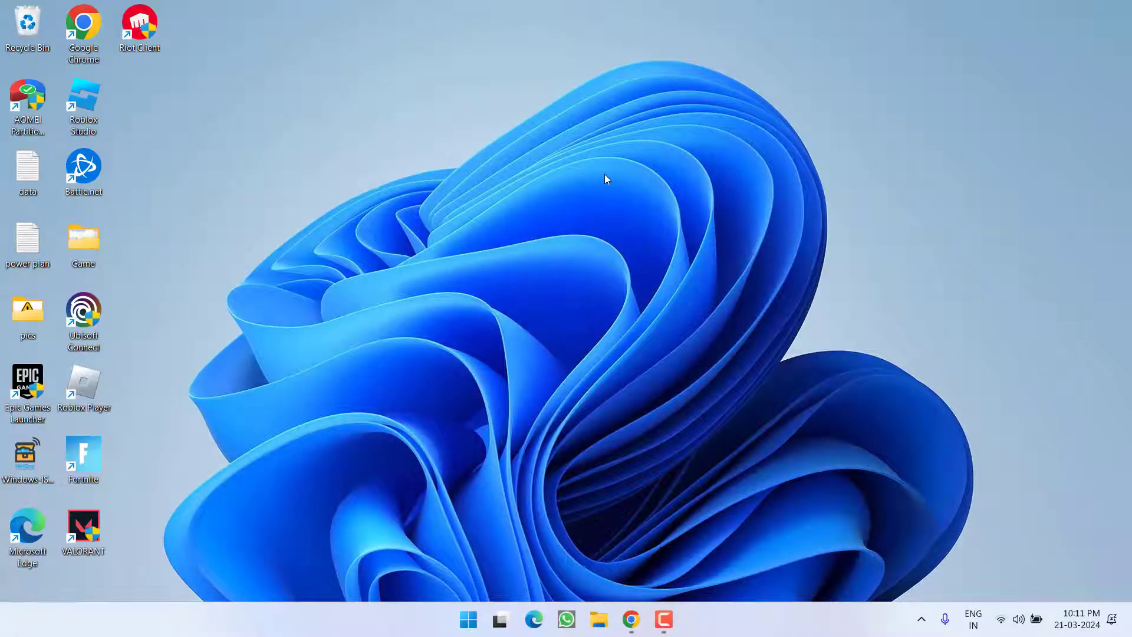
{"action": "right_click", "coordinate": [468, 619]}
{"action": "left_click", "coordinate": [423, 533]}
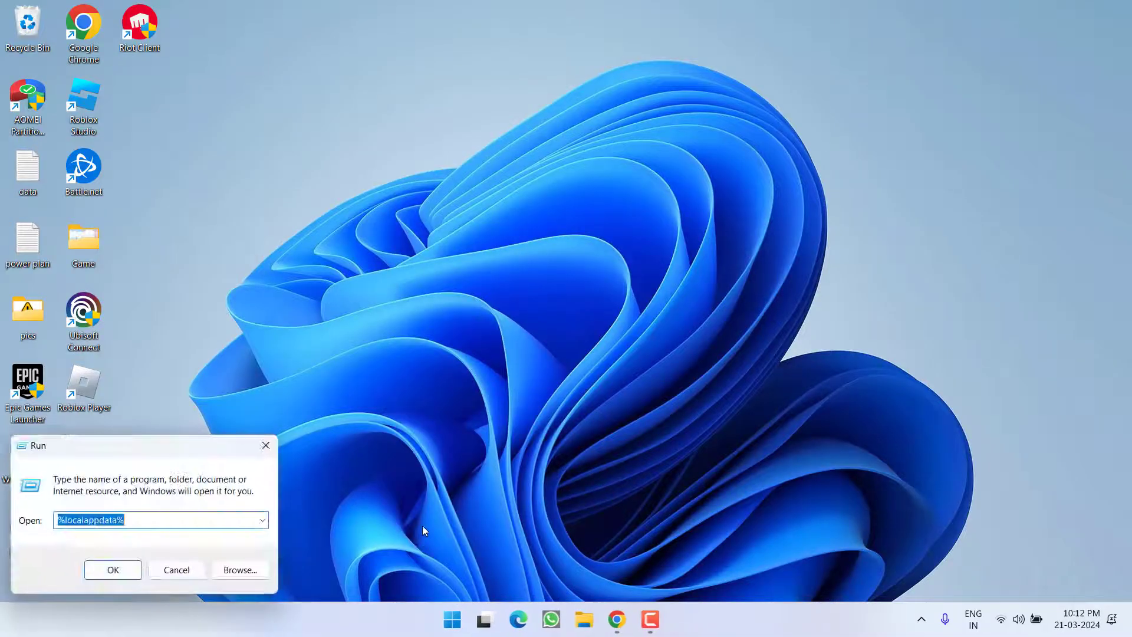
{"action": "left_click", "coordinate": [166, 517]}
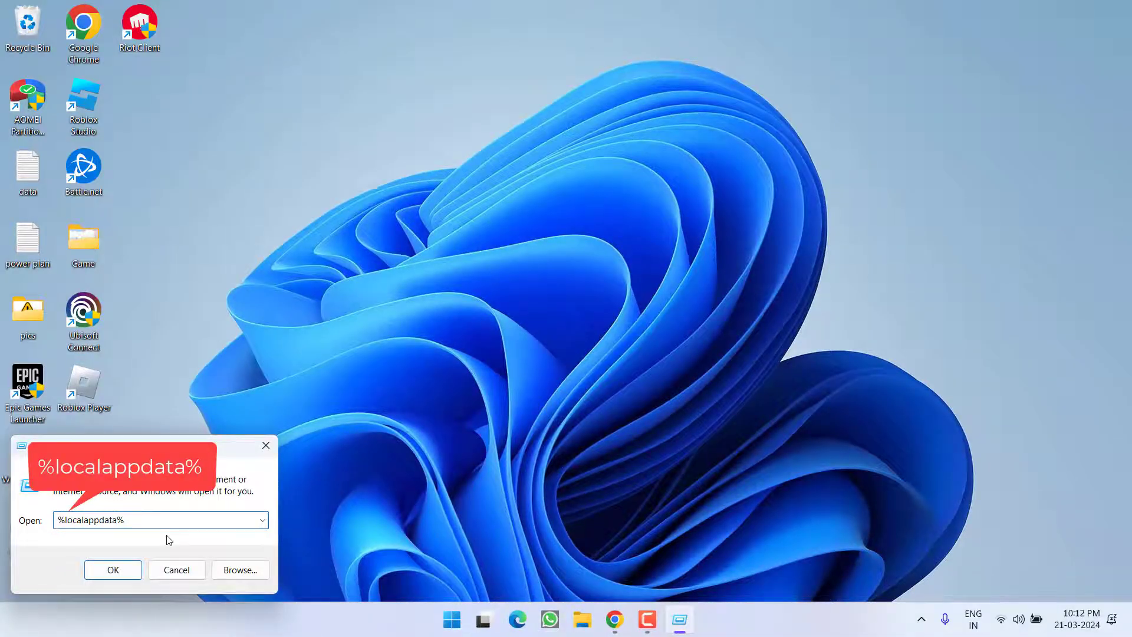
{"action": "key", "text": "Return"}
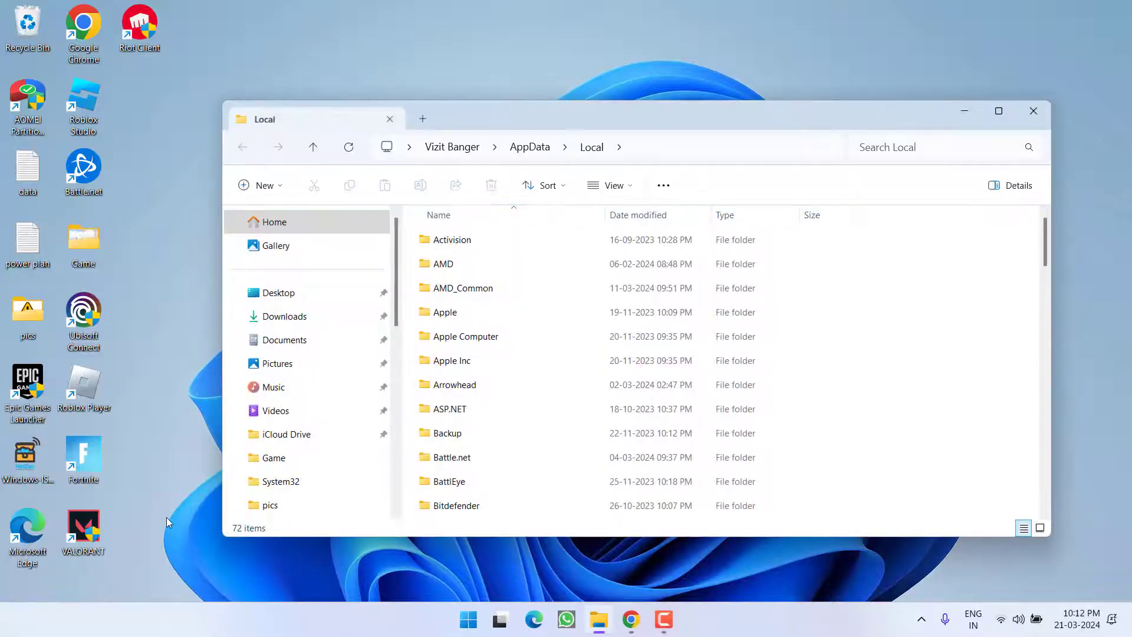
Step: Copy the AppData\Local path from the address bar and close the window
{"action": "left_click", "coordinate": [670, 155]}
{"action": "key", "text": "ctrl+c"}
{"action": "right_click", "coordinate": [522, 145]}
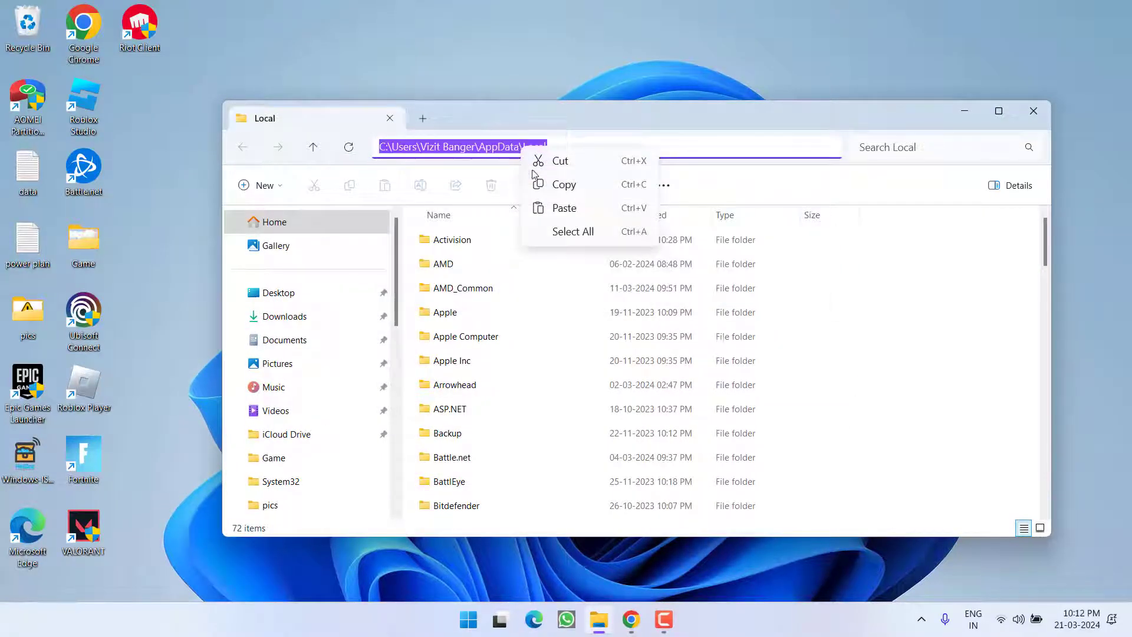
{"action": "left_click", "coordinate": [575, 185]}
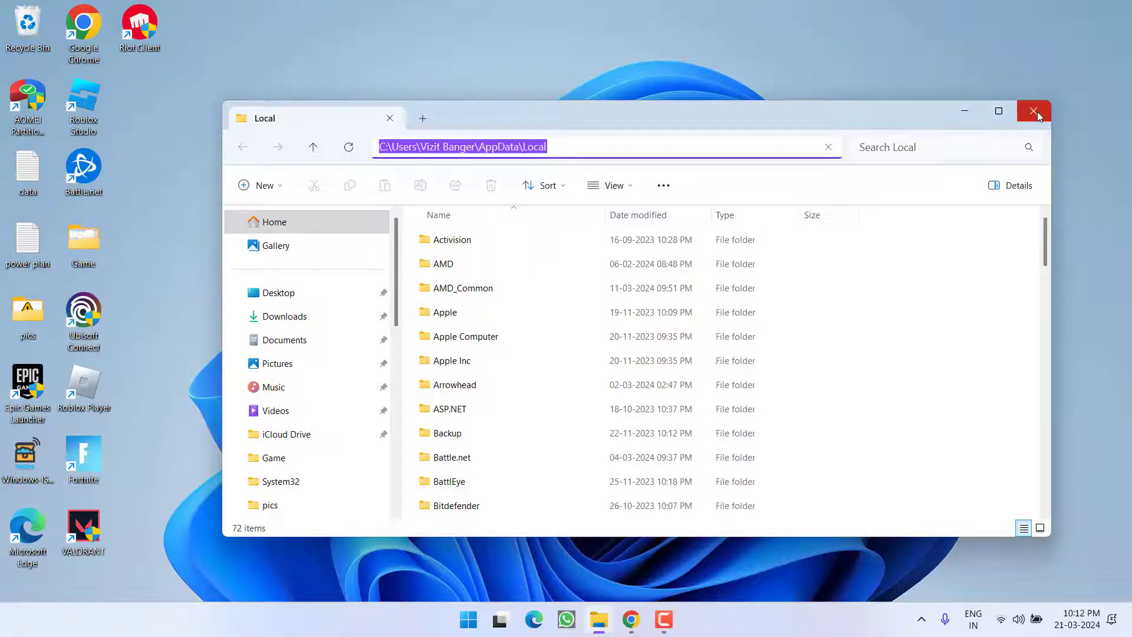
{"action": "left_click", "coordinate": [1037, 114]}
Step: Launch Command Prompt as administrator from a 'cmd' search
{"action": "left_click", "coordinate": [469, 619]}
{"action": "type", "text": "cmd"}
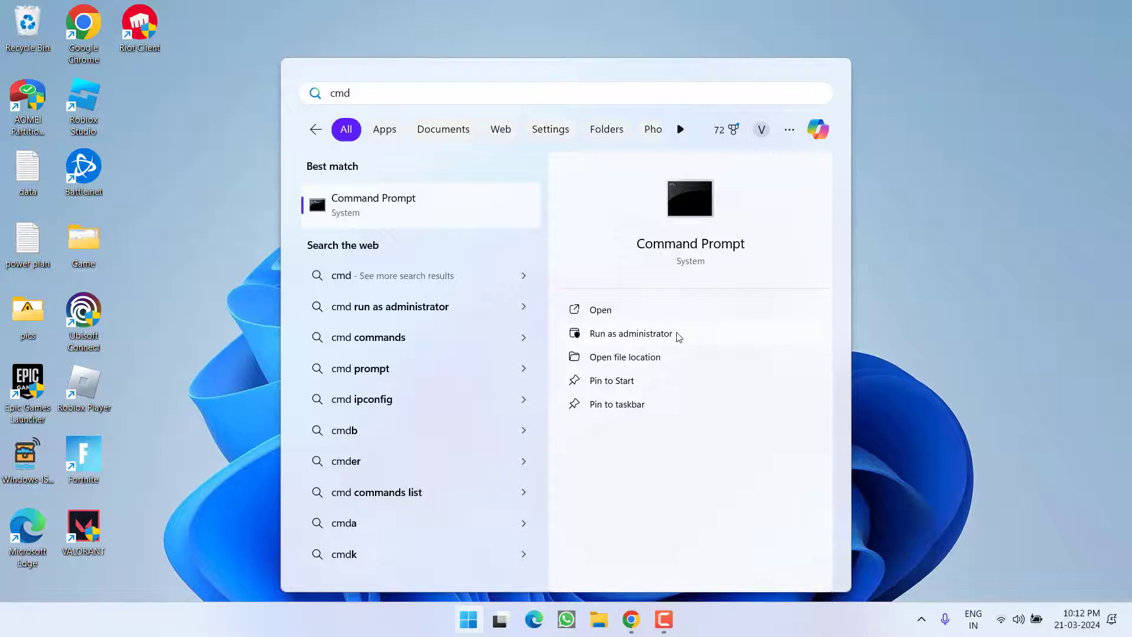
{"action": "left_click", "coordinate": [638, 335]}
{"action": "left_click", "coordinate": [470, 427]}
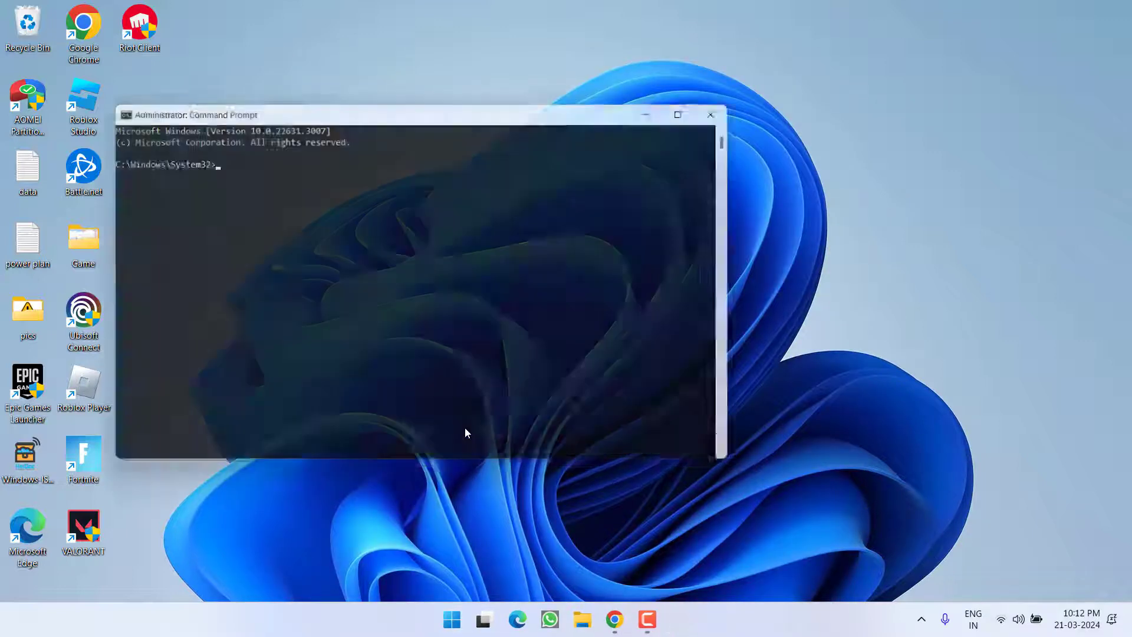
Step: cd into the pasted AppData\Local path, remove it with 'rmdir /s roblox', confirm, and close
{"action": "type", "text": "cd"}
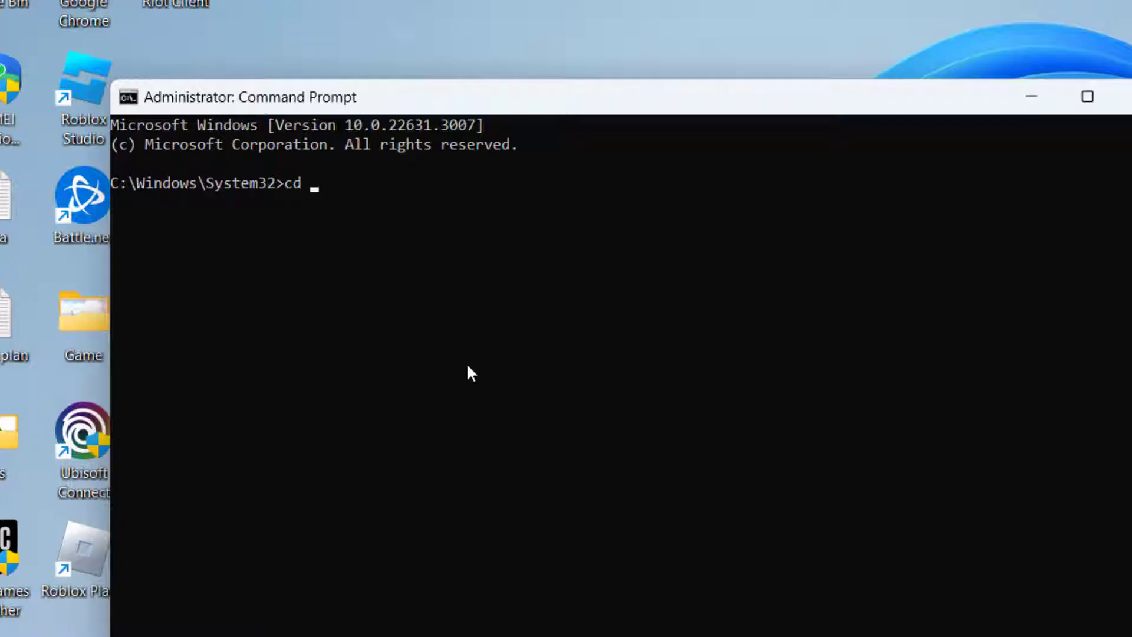
{"action": "key", "text": "ctrl+v"}
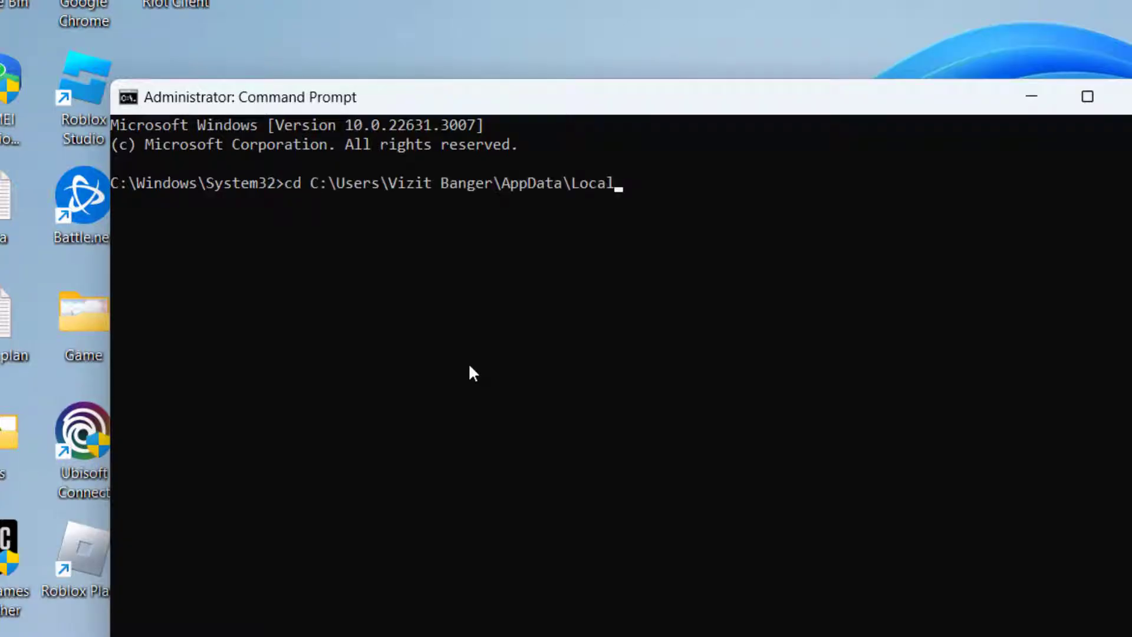
{"action": "key", "text": "Return"}
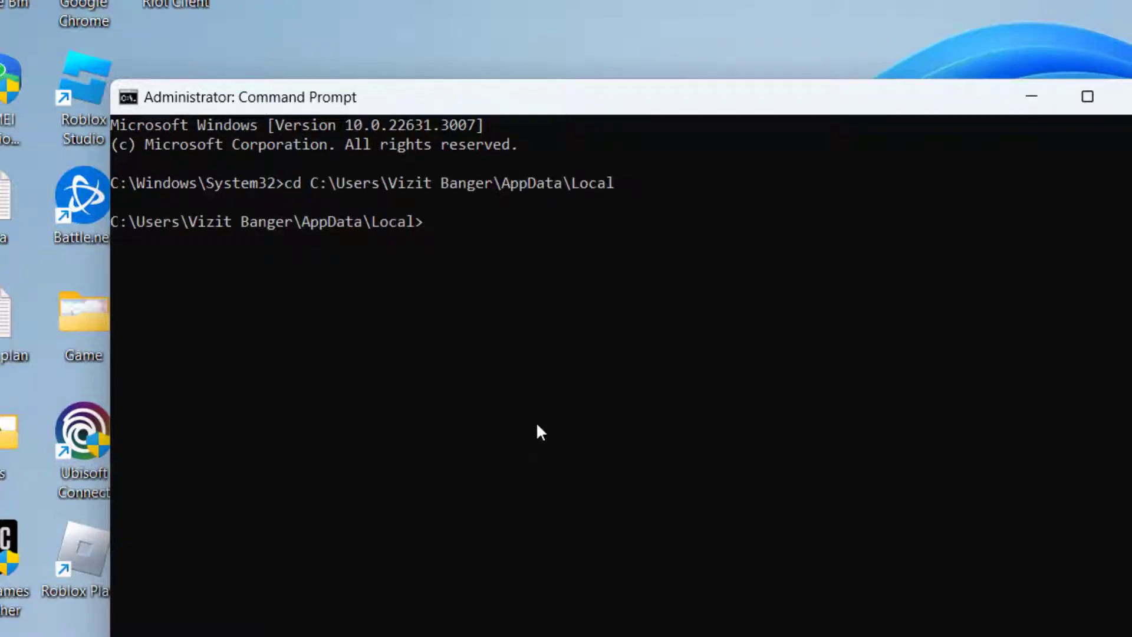
{"action": "type", "text": "rmdir"}
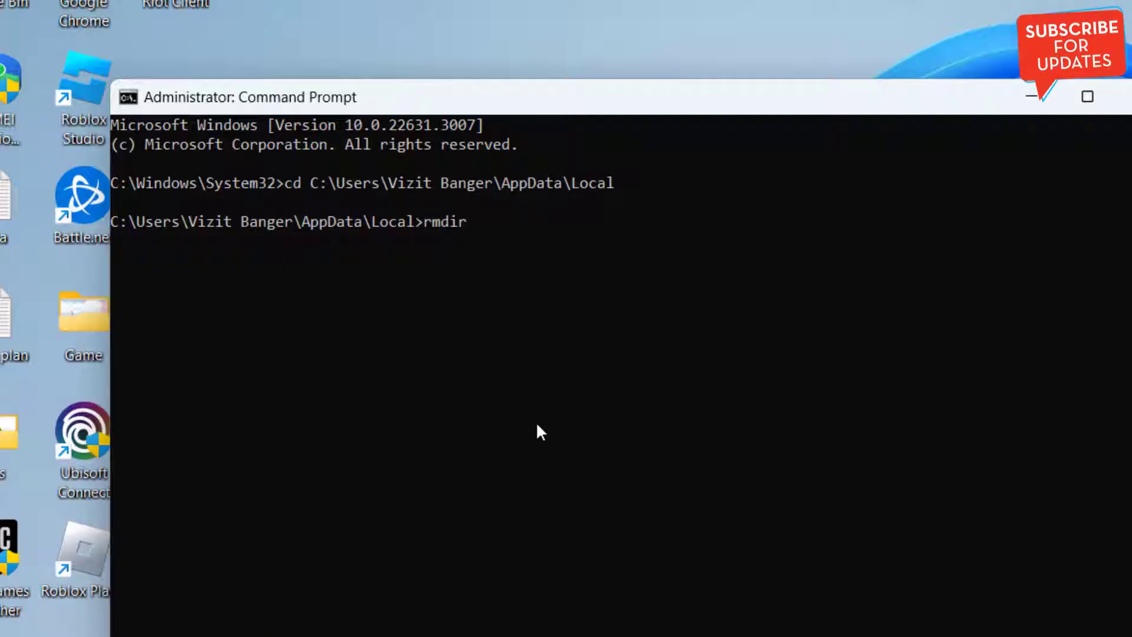
{"action": "type", "text": " /s"}
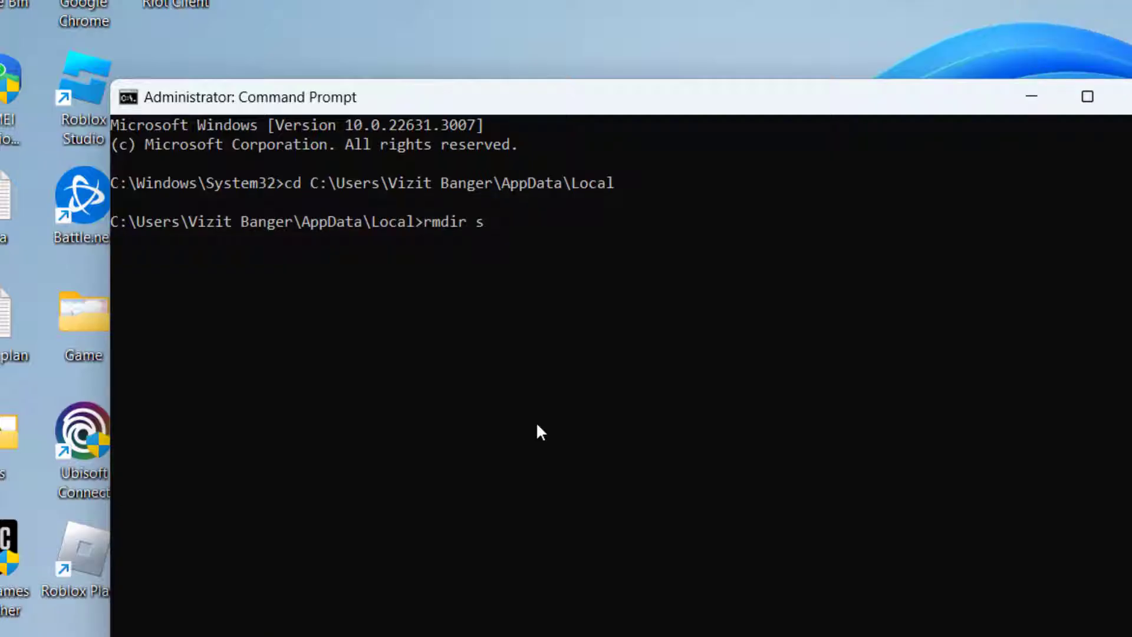
{"action": "type", "text": " roblox"}
{"action": "key", "text": "Return"}
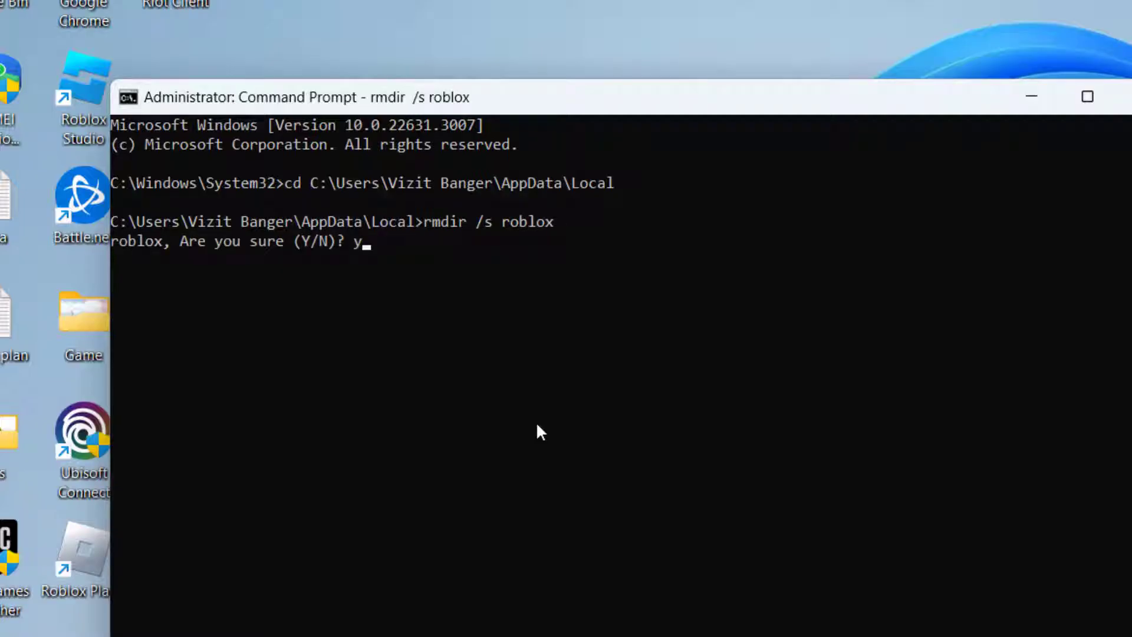
{"action": "key", "text": "Return"}
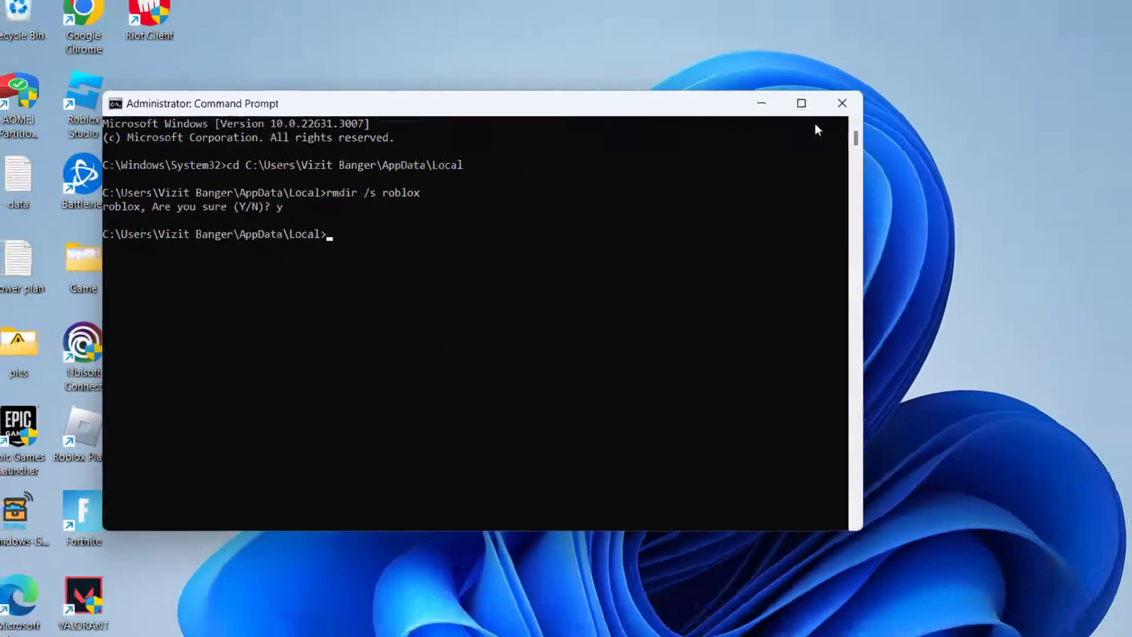
{"action": "left_click", "coordinate": [1126, 96]}
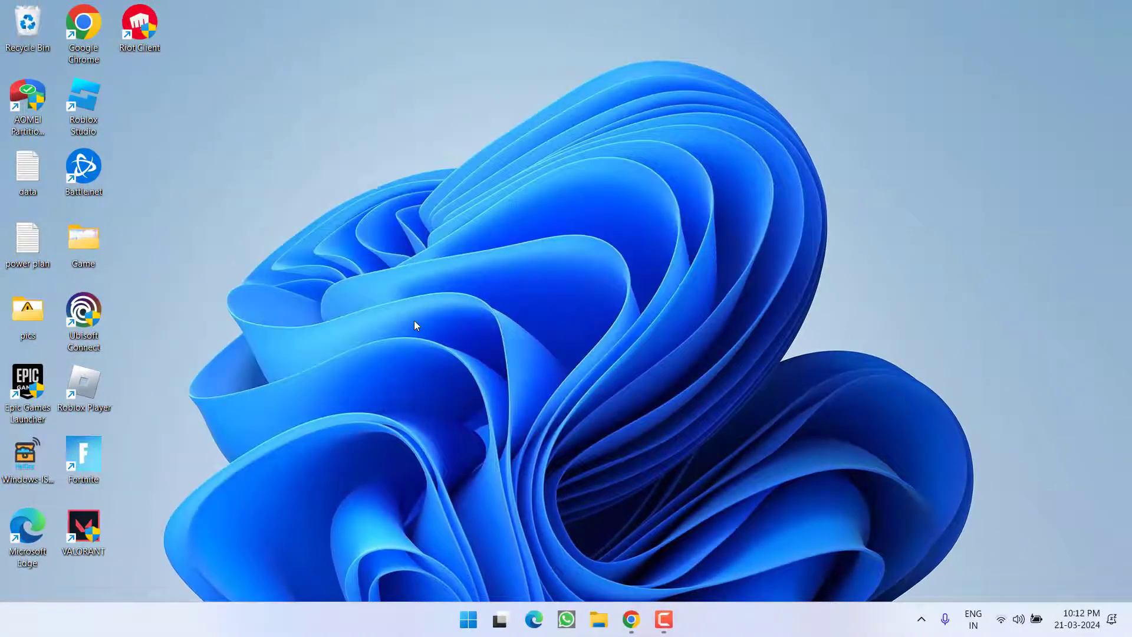
Step: Save RobloxPlayerInstaller from Chrome's Roblox download page to the desktop, then minimize Chrome
{"action": "left_click", "coordinate": [630, 619]}
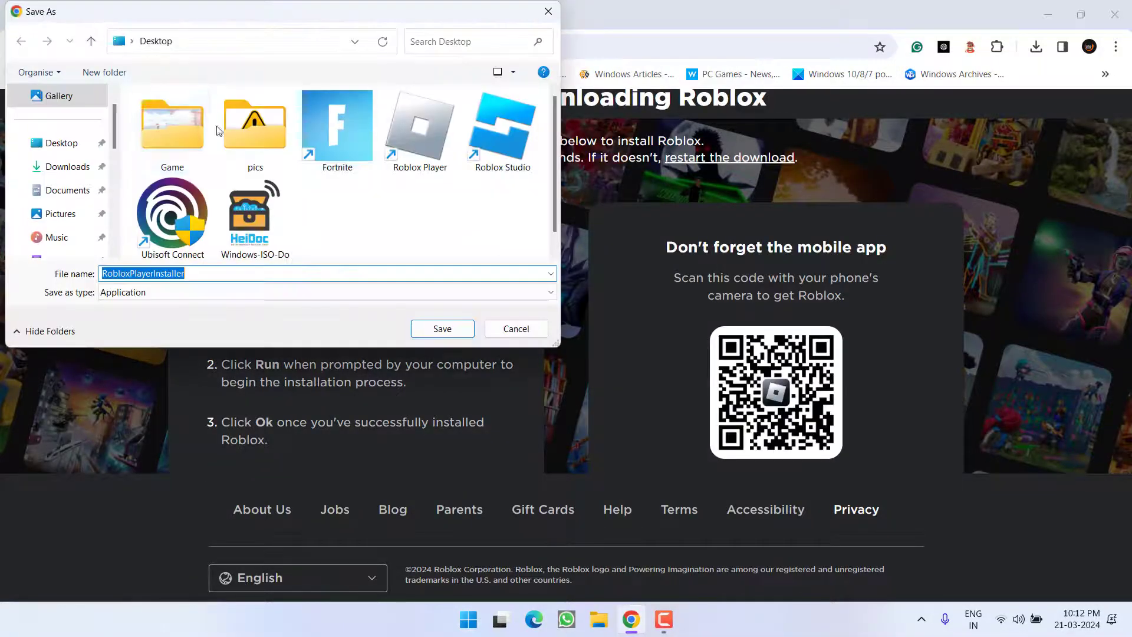
{"action": "left_click", "coordinate": [441, 328]}
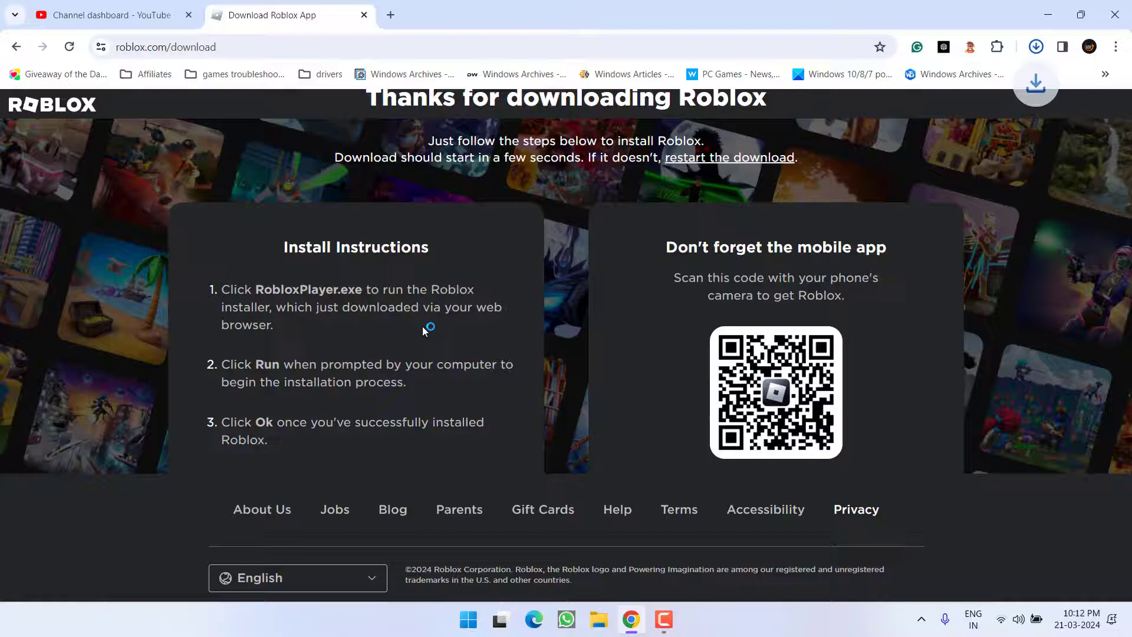
{"action": "left_click", "coordinate": [888, 88]}
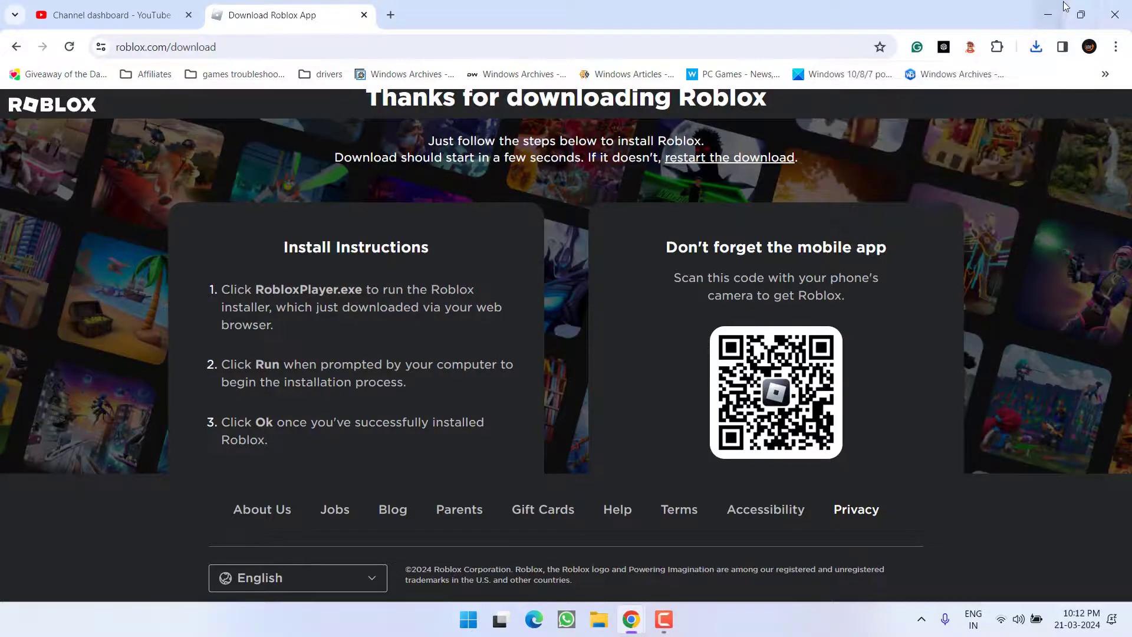
{"action": "left_click", "coordinate": [1051, 13]}
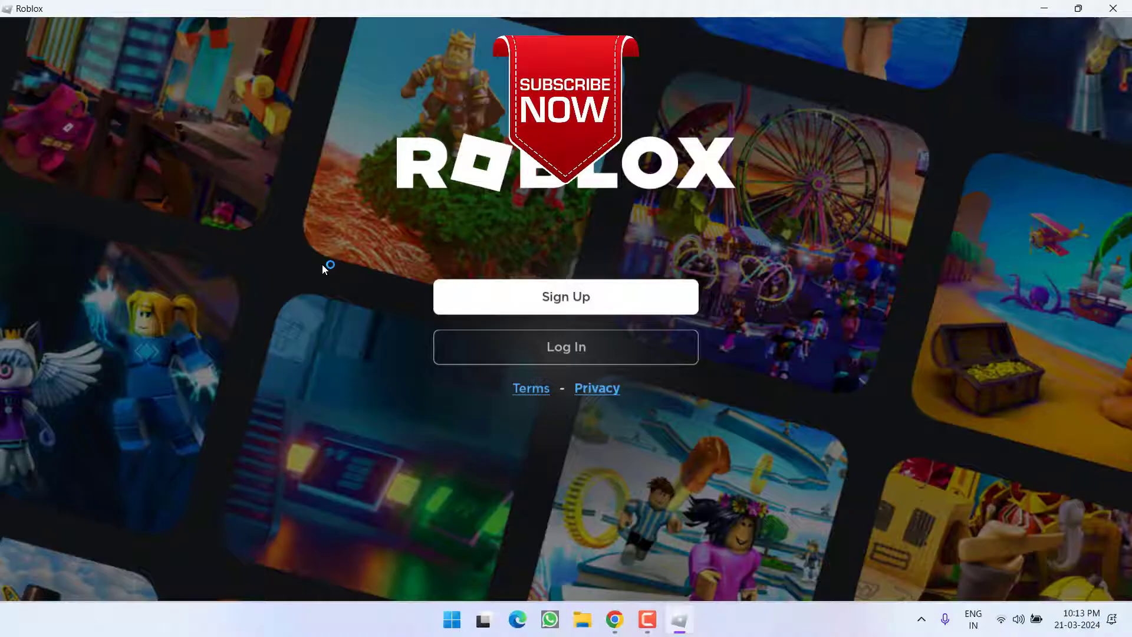
{"action": "left_click", "coordinate": [1116, 8]}
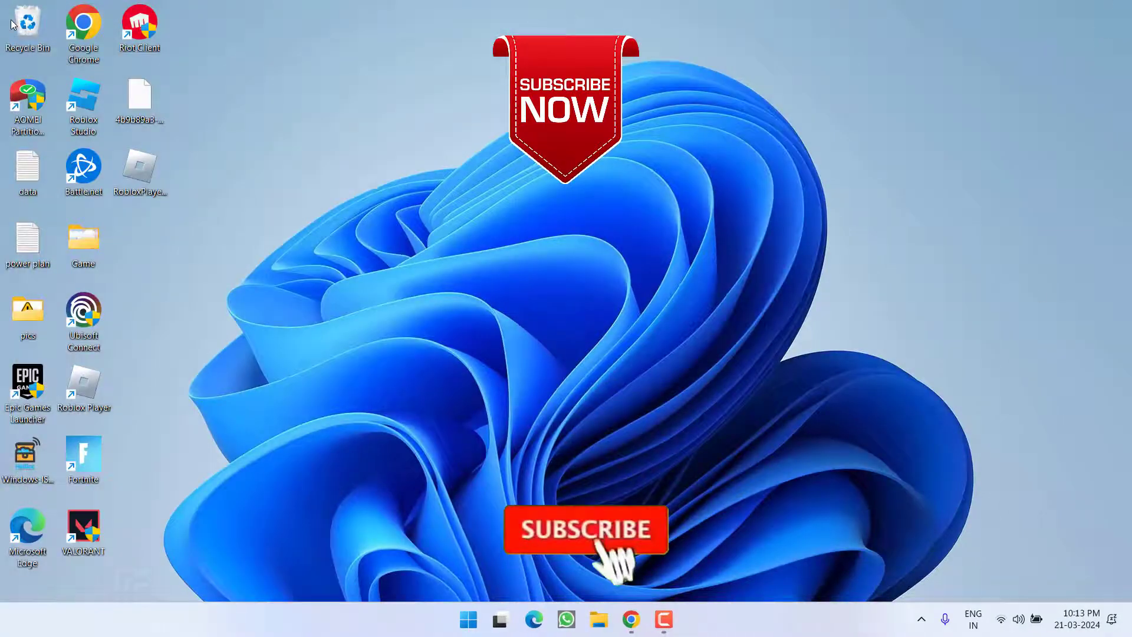